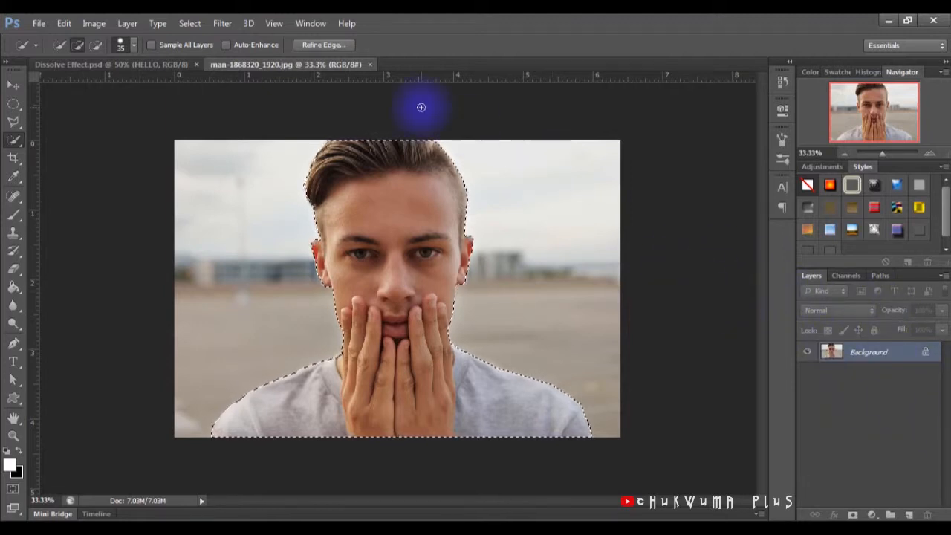
- Refine the edge of the selection around the man with Smart Radius enabled
{"action": "left_click", "coordinate": [319, 46]}
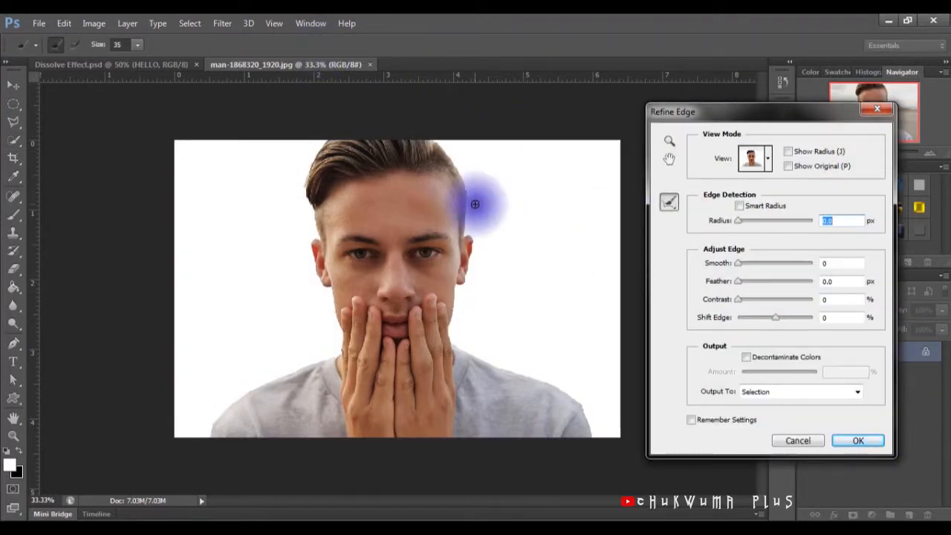
{"action": "left_click", "coordinate": [744, 206]}
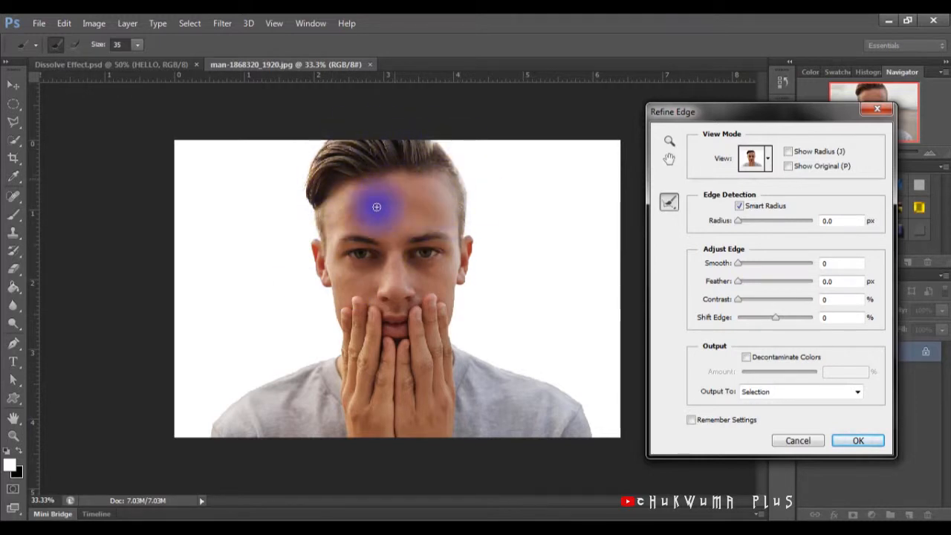
{"action": "left_click", "coordinate": [843, 442]}
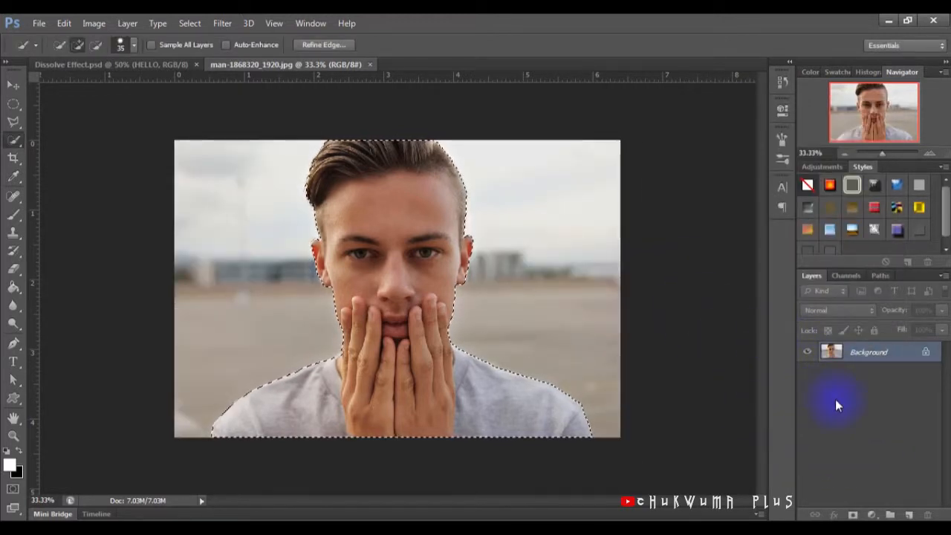
- Copy the selected man onto a new layer and hide the Background layer
{"action": "key", "text": "ctrl+j"}
{"action": "left_click", "coordinate": [808, 372]}
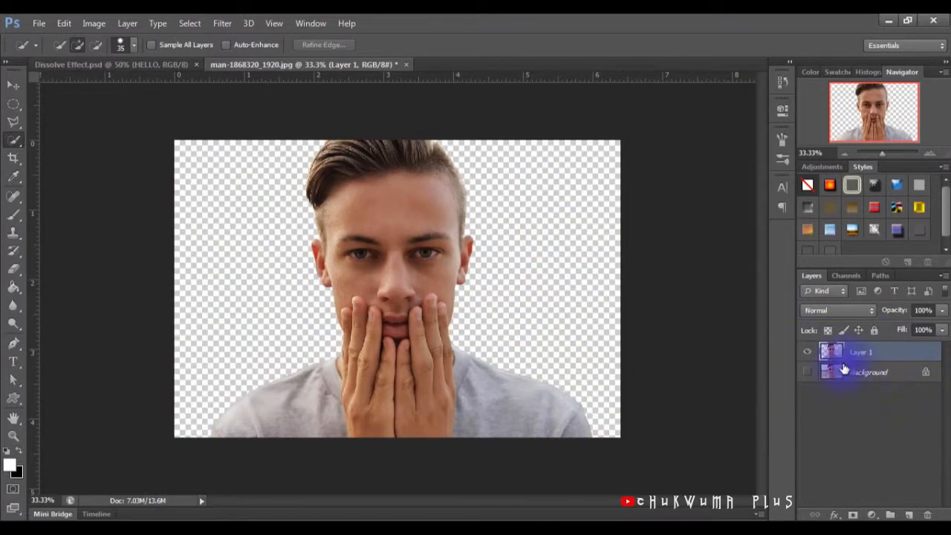
{"action": "key", "text": "v"}
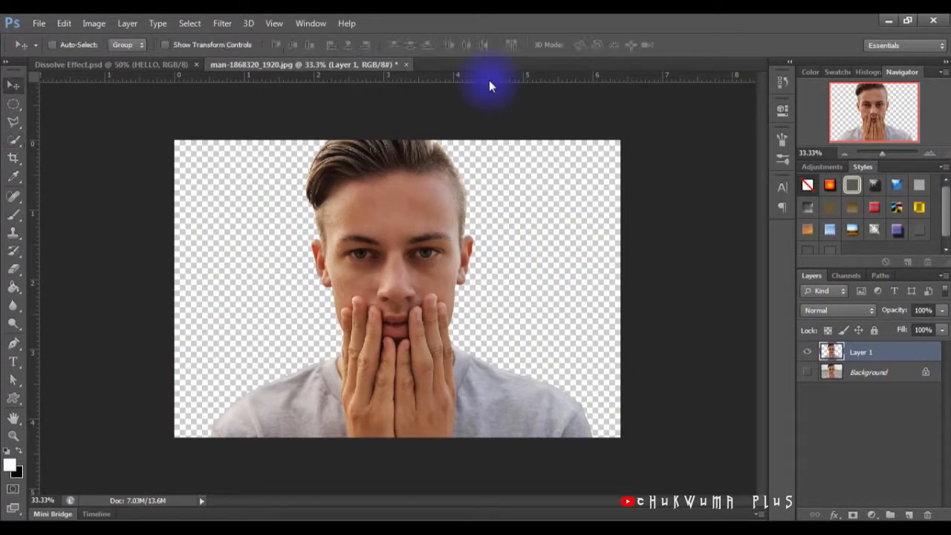
- Create a new white RGB document of 1280 x 720 pixels at 150 pixels/inch
{"action": "left_click", "coordinate": [33, 26]}
{"action": "key", "text": "Escape"}
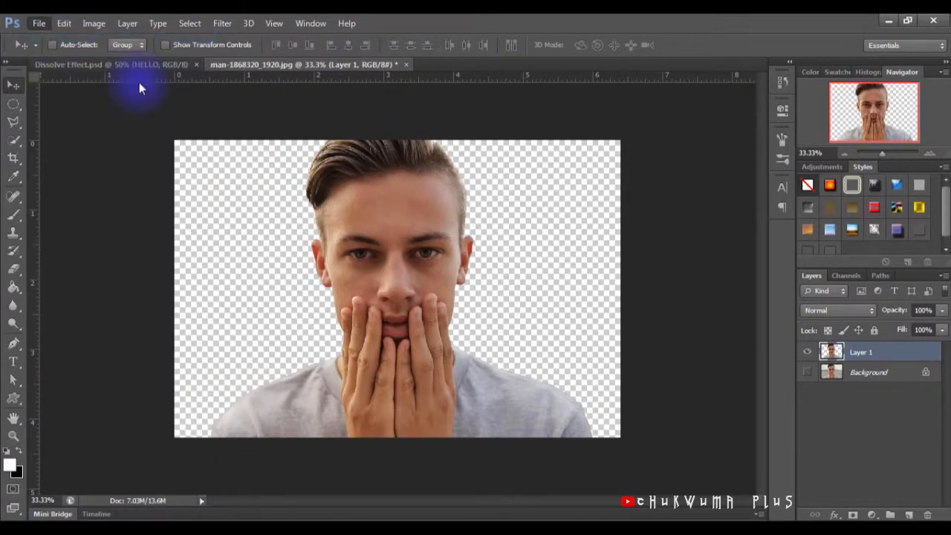
{"action": "key", "text": "ctrl+n"}
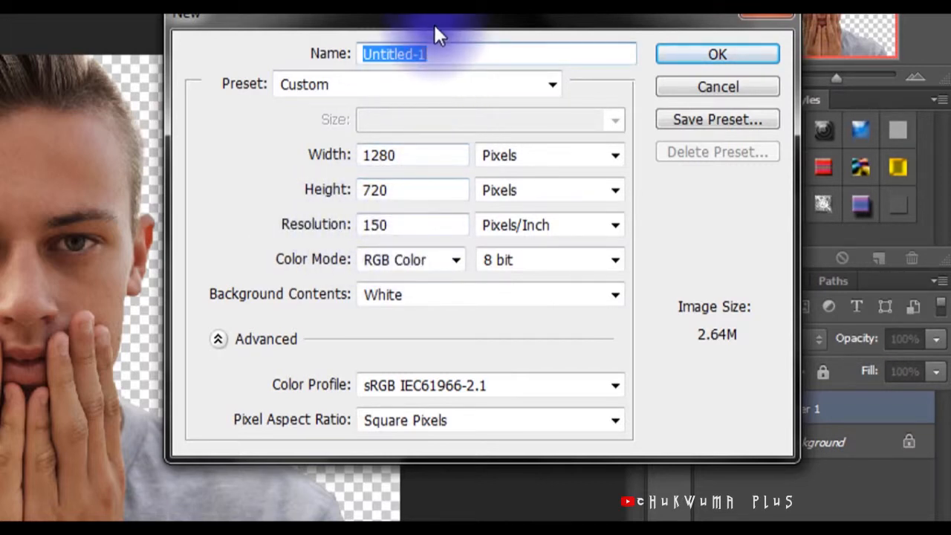
{"action": "left_click_drag", "start_coordinate": [434, 23], "coordinate": [395, 7]}
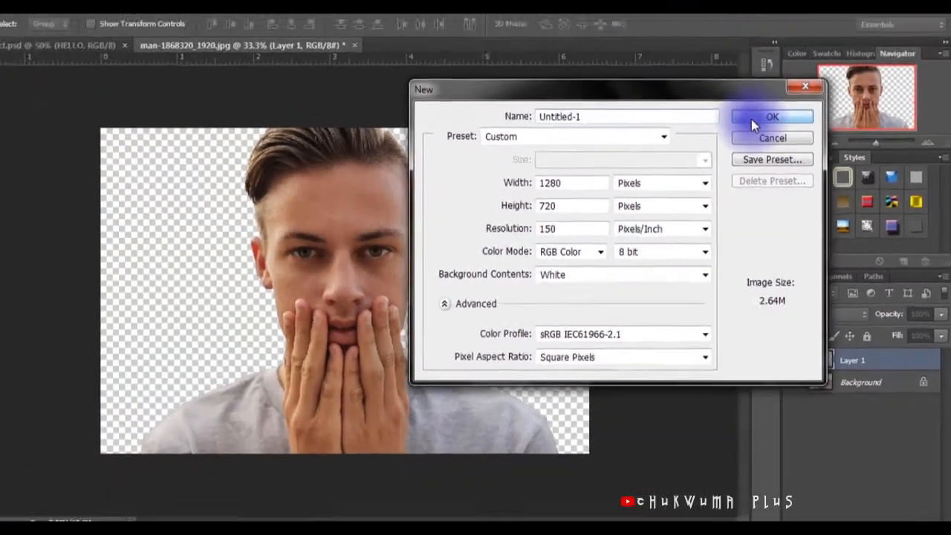
{"action": "left_click", "coordinate": [678, 37]}
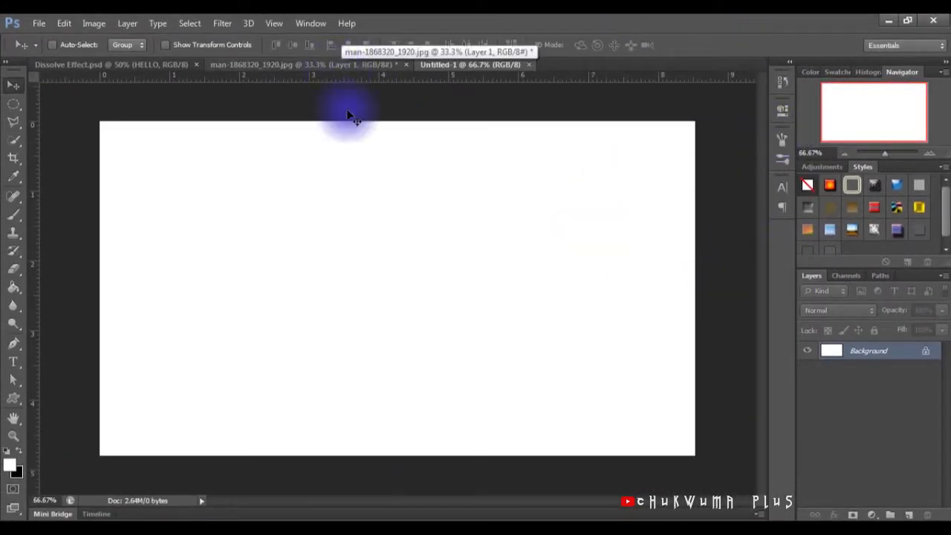
- Add a Solid Color fill layer in black (000000) above the Background of the new document
{"action": "left_click", "coordinate": [879, 516]}
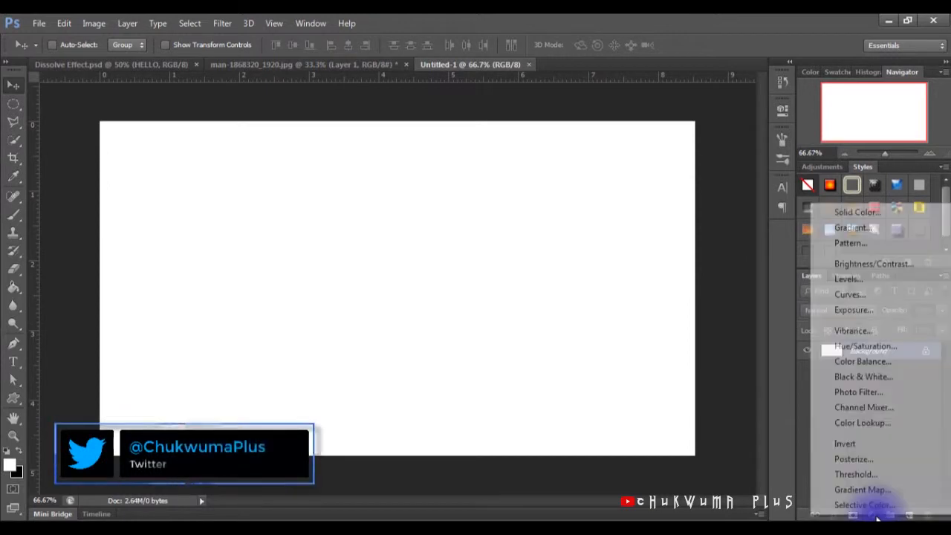
{"action": "left_click", "coordinate": [833, 211]}
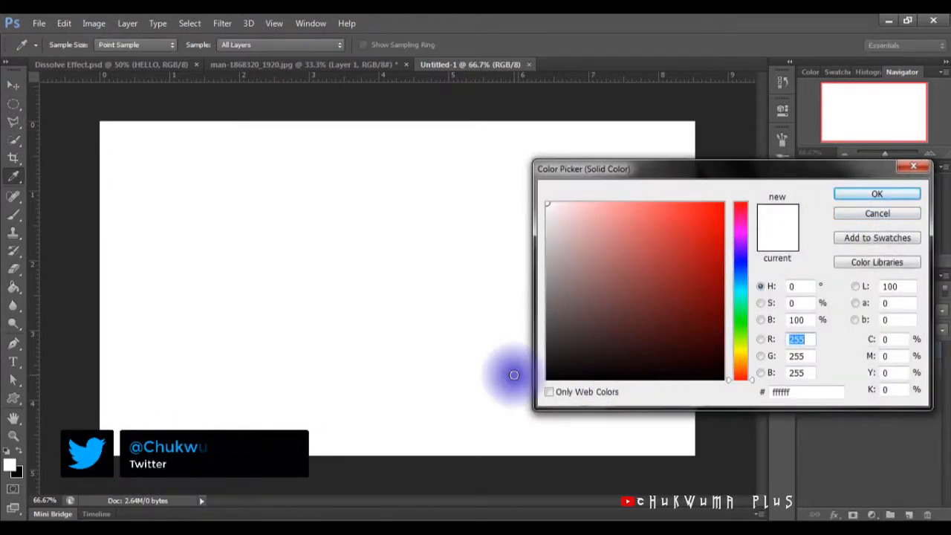
{"action": "left_click", "coordinate": [547, 379]}
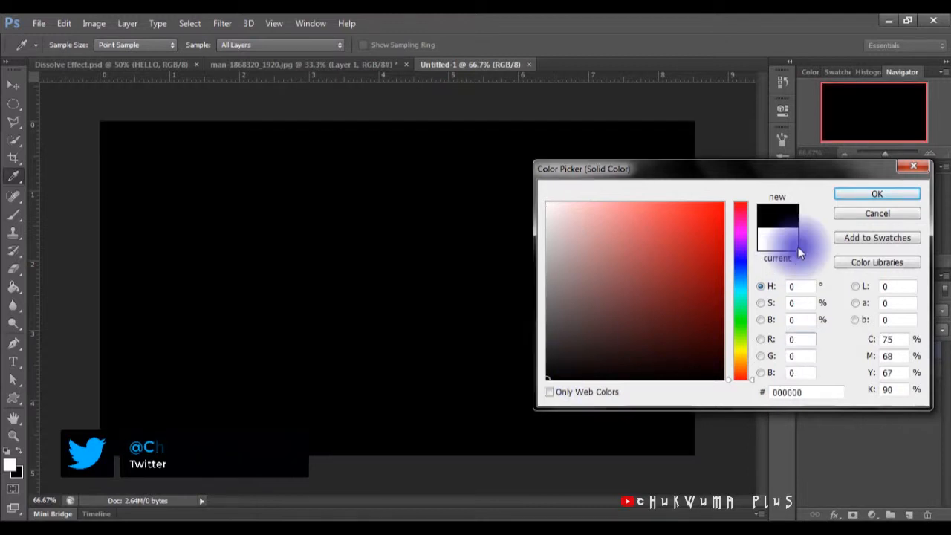
{"action": "left_click", "coordinate": [844, 195]}
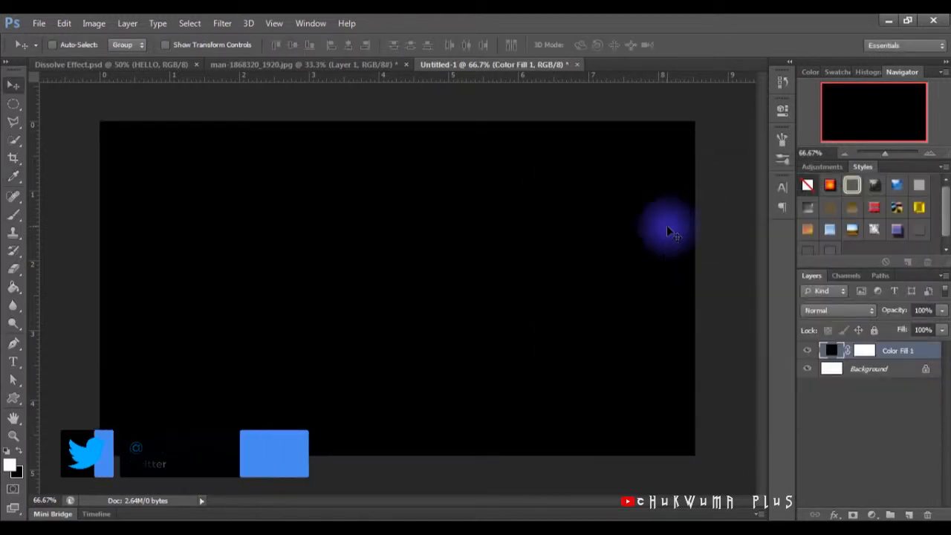
- Bring the cut-out man from man-1868320_1920.jpg into the Untitled-1 document, centred on the black canvas
{"action": "left_click", "coordinate": [314, 64]}
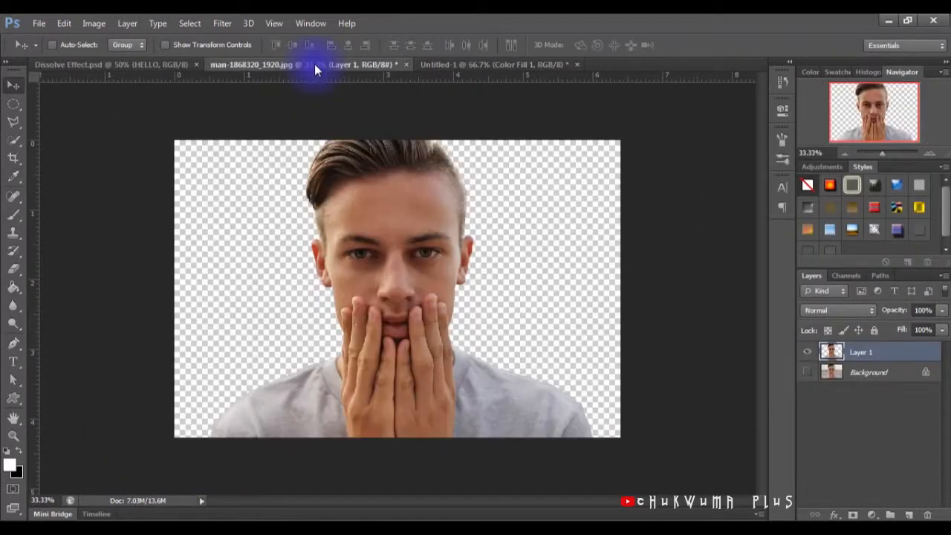
{"action": "left_click", "coordinate": [861, 372]}
{"action": "left_click", "coordinate": [865, 354]}
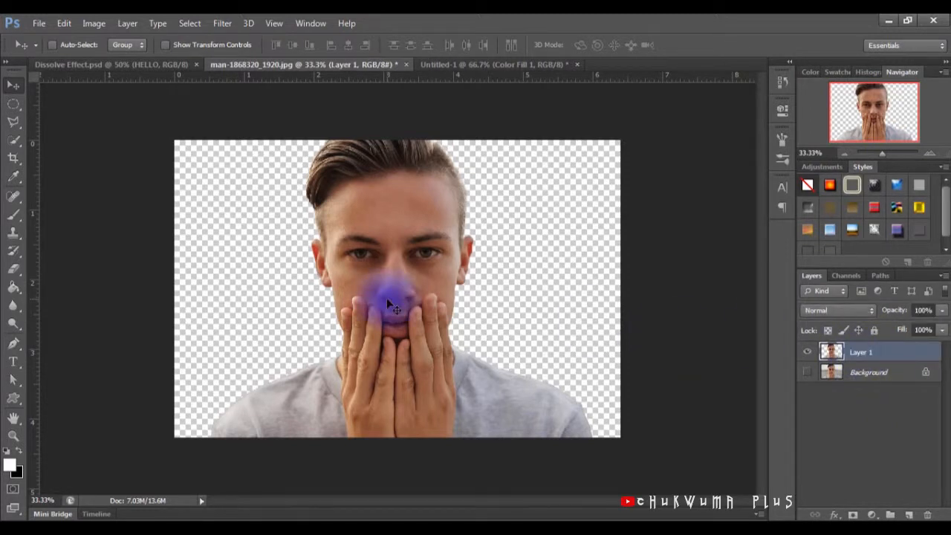
{"action": "left_click_drag", "start_coordinate": [387, 300], "coordinate": [421, 291]}
- Scale the man's layer proportionally to about 58% around its centre so he fits the canvas height
{"action": "key", "text": "ctrl+minus"}
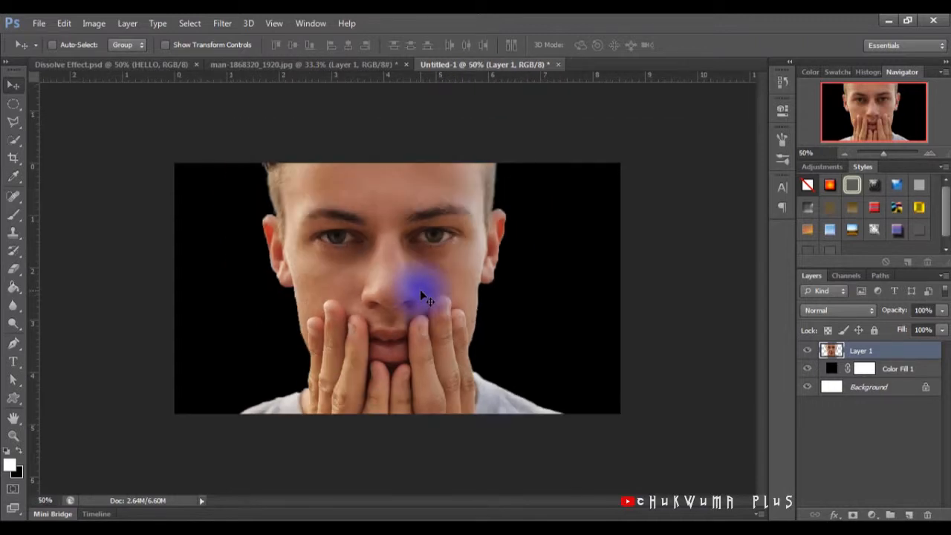
{"action": "key", "text": "ctrl+minus"}
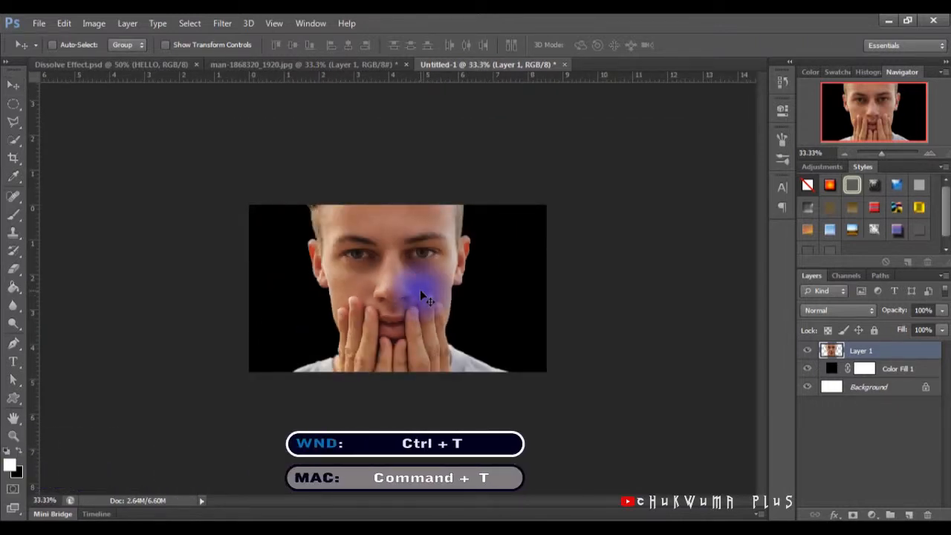
{"action": "key", "text": "ctrl+t"}
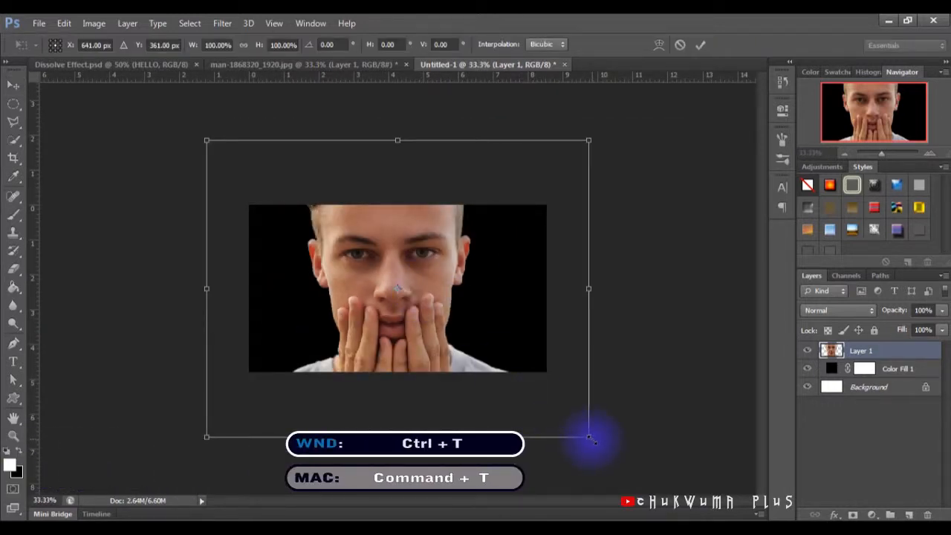
{"action": "left_click_drag", "start_coordinate": [590, 440], "coordinate": [521, 362]}
{"action": "left_click", "coordinate": [698, 44]}
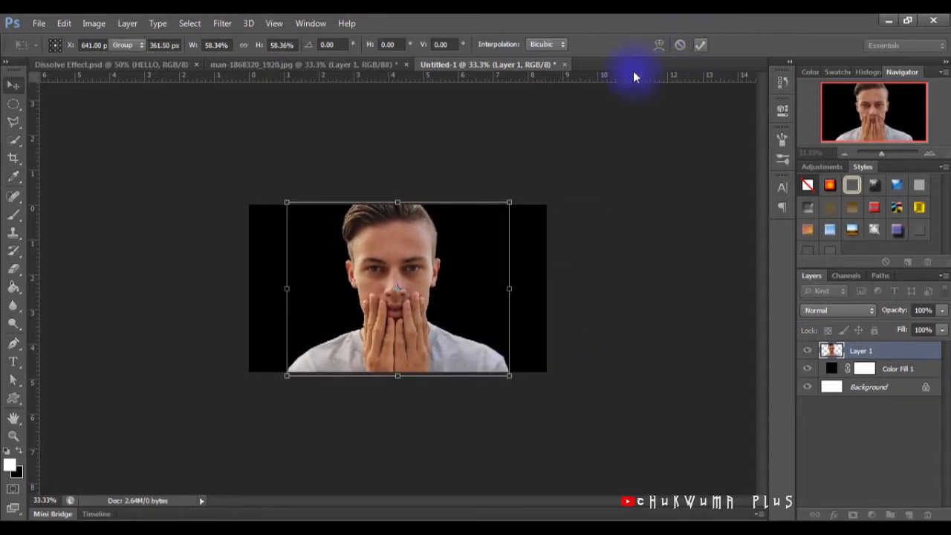
{"action": "key", "text": "ctrl+plus"}
{"action": "key", "text": "ctrl+plus"}
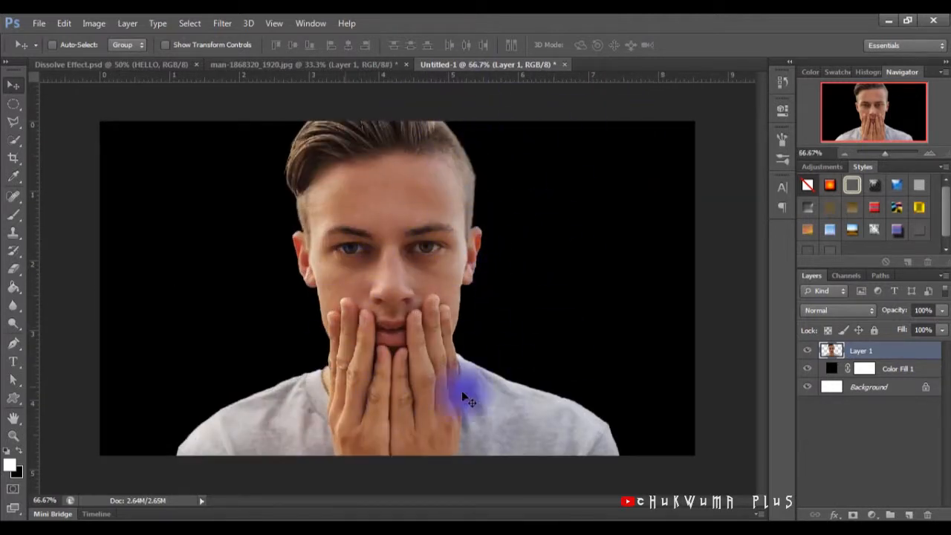
- Add a Black & White adjustment layer with the Default preset above the man's layer
{"action": "left_click", "coordinate": [870, 515]}
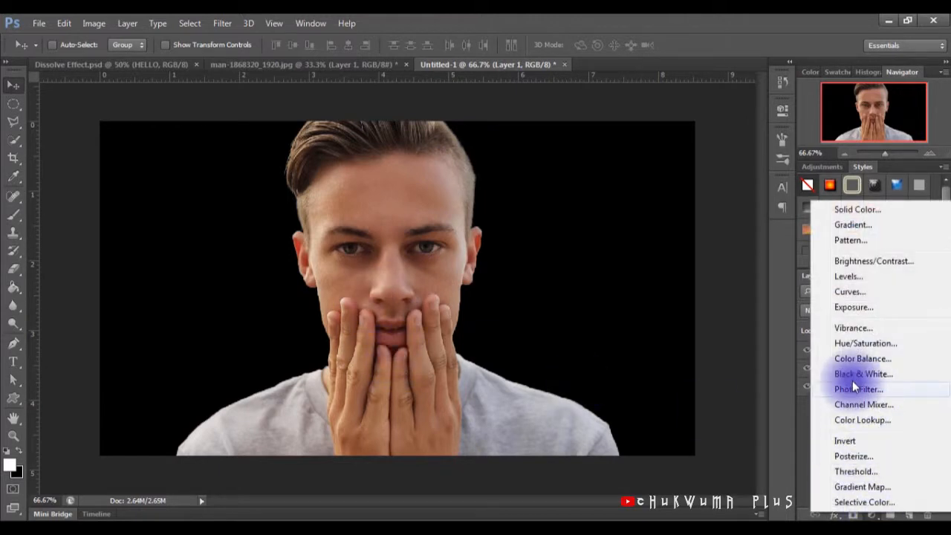
{"action": "left_click", "coordinate": [857, 375]}
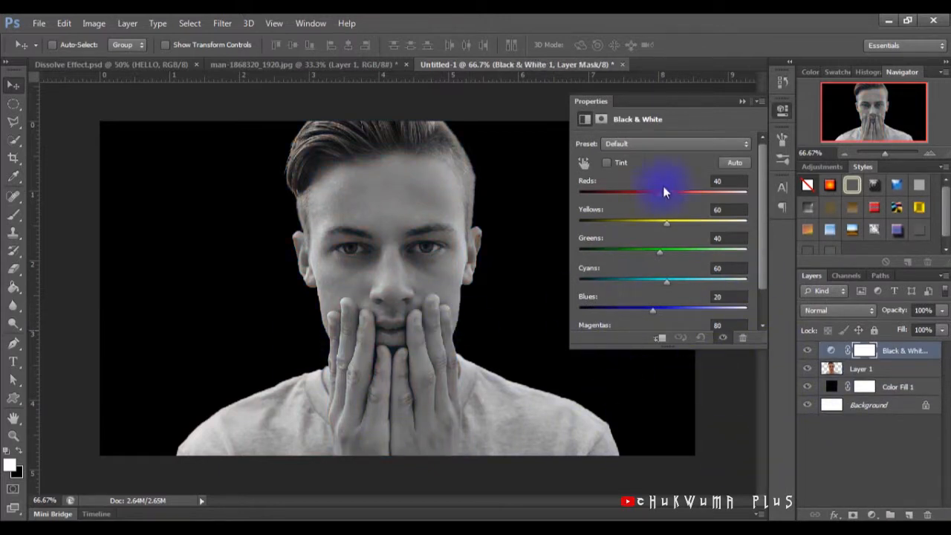
{"action": "left_click", "coordinate": [741, 102]}
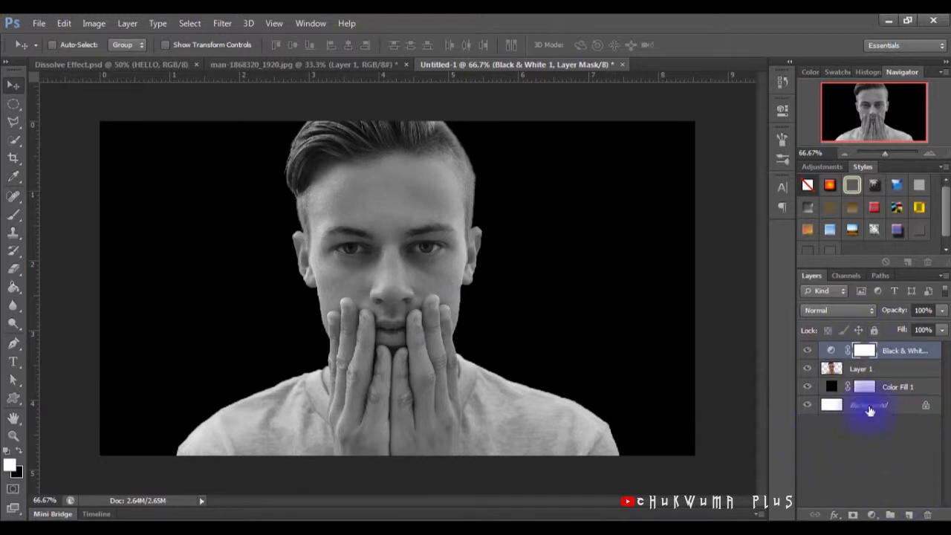
- Add a new layer on top filled with black, give it a white layer mask, and make white the foreground colour
{"action": "left_click", "coordinate": [908, 515]}
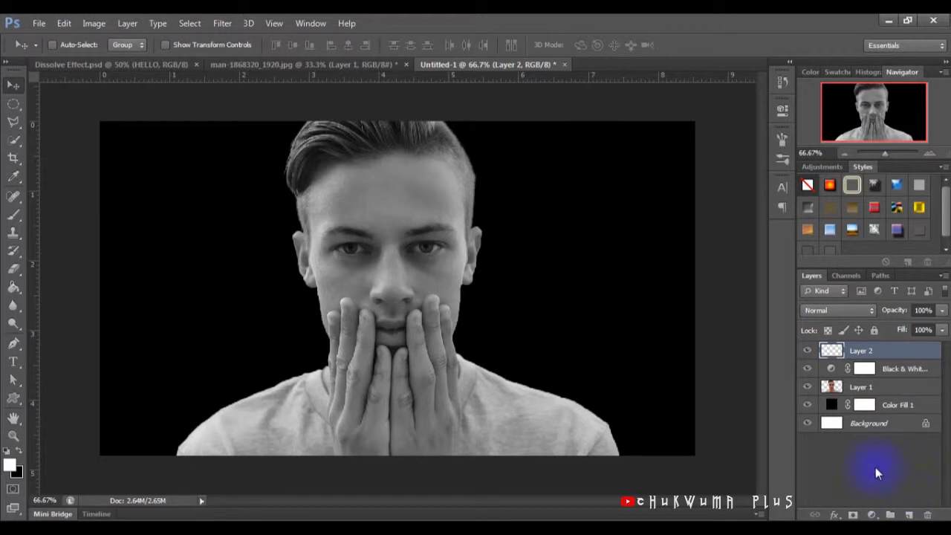
{"action": "left_click", "coordinate": [12, 291]}
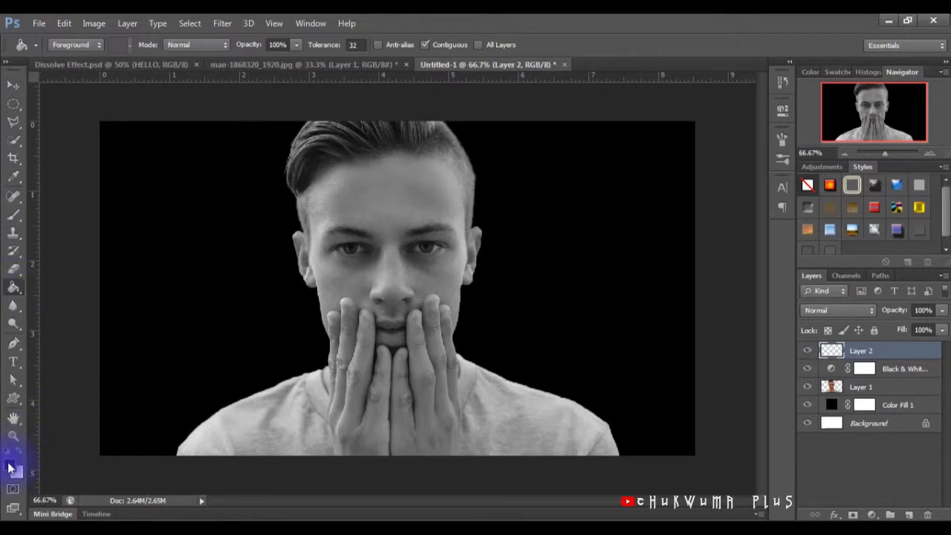
{"action": "left_click", "coordinate": [215, 321]}
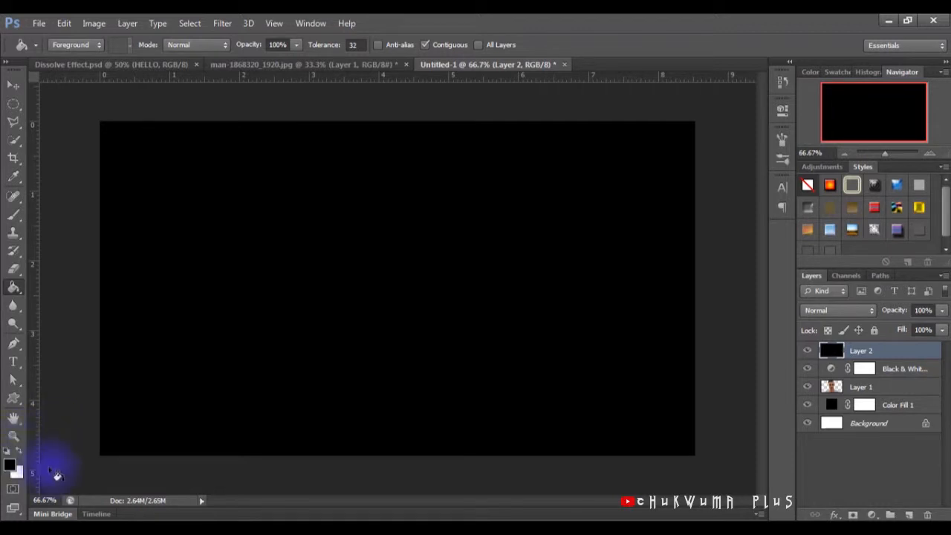
{"action": "left_click", "coordinate": [18, 451]}
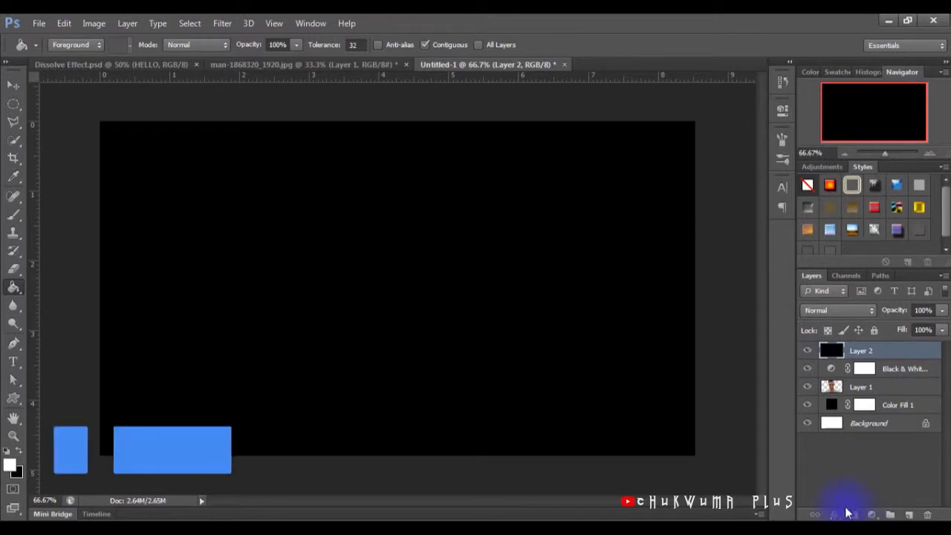
{"action": "left_click_drag", "start_coordinate": [891, 350], "coordinate": [854, 364]}
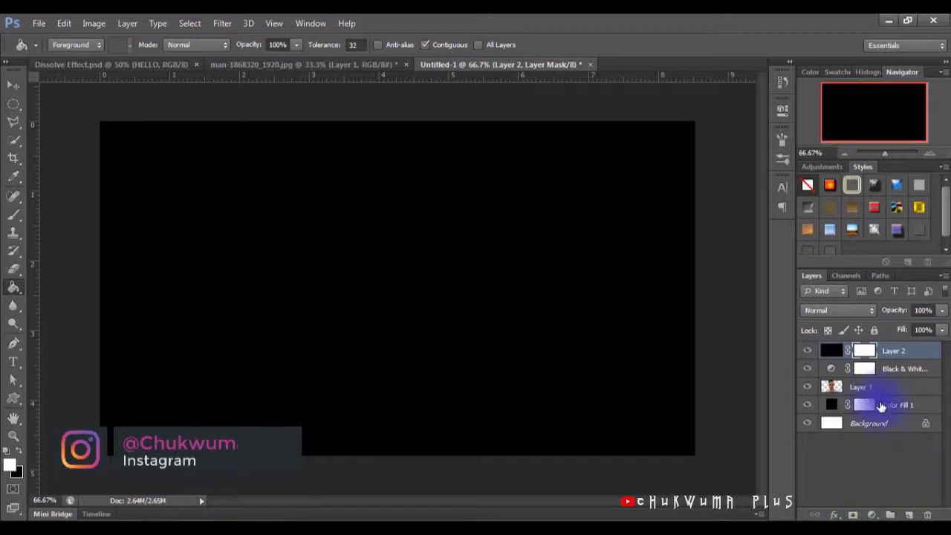
- Set up the Brush tool with a soft round tip of 504 px, 11% hardness and 100% opacity
{"action": "left_click", "coordinate": [18, 96]}
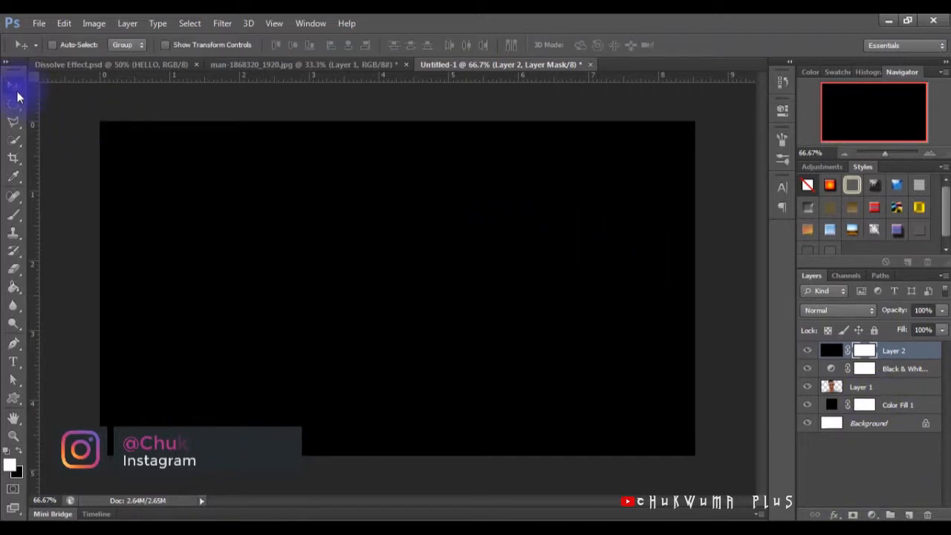
{"action": "left_click", "coordinate": [13, 217]}
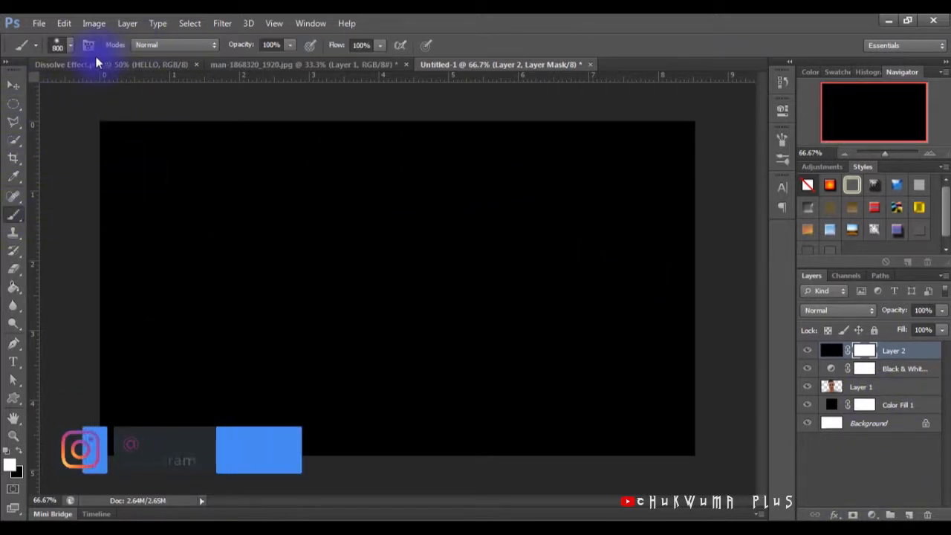
{"action": "left_click", "coordinate": [72, 47]}
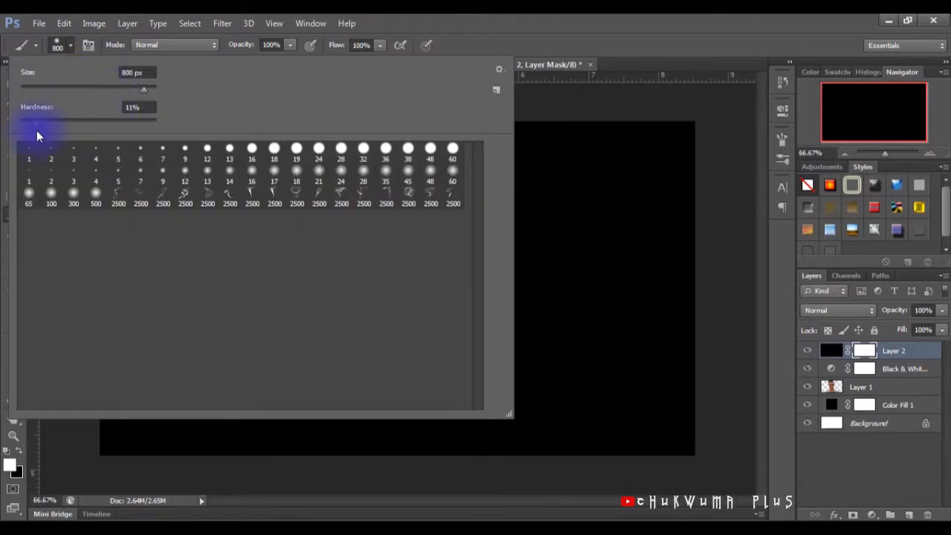
{"action": "left_click_drag", "start_coordinate": [145, 90], "coordinate": [140, 88]}
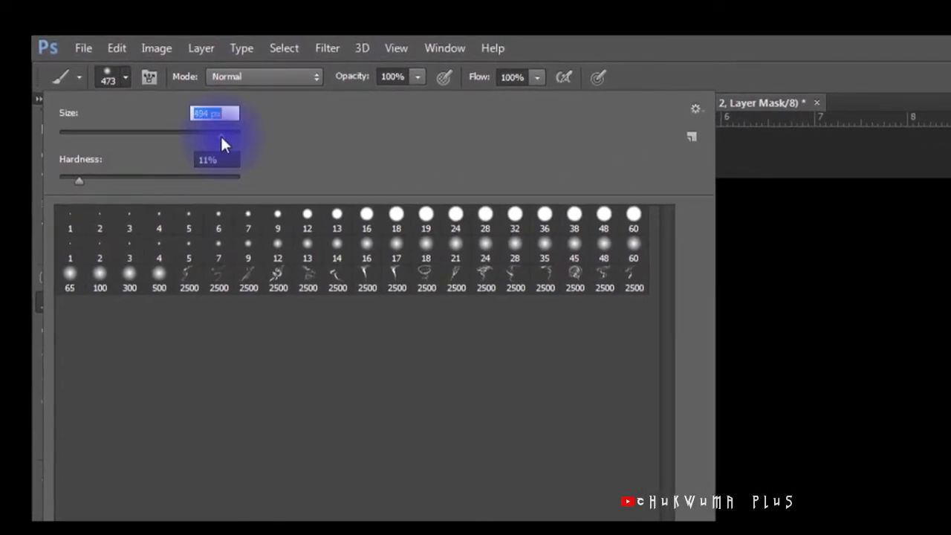
{"action": "left_click_drag", "start_coordinate": [222, 138], "coordinate": [222, 137]}
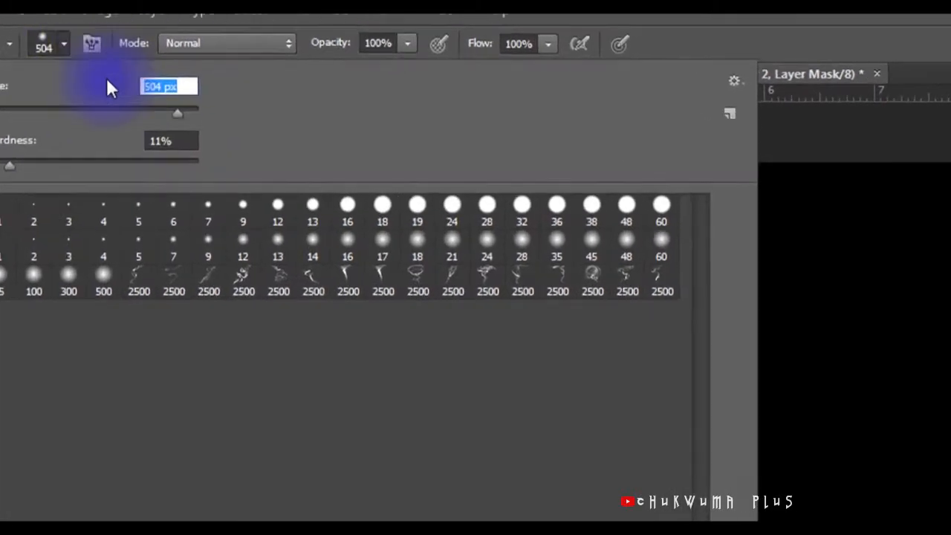
{"action": "left_click", "coordinate": [125, 77]}
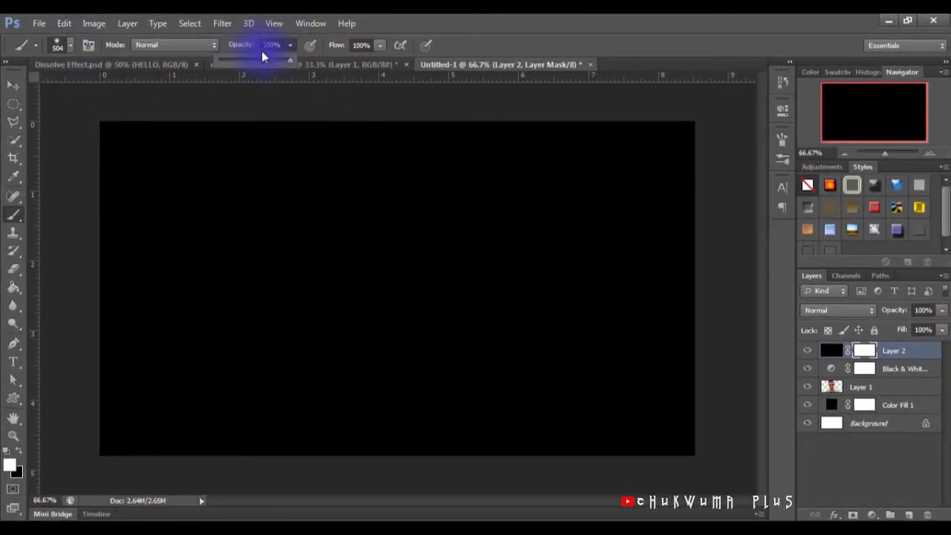
{"action": "left_click", "coordinate": [296, 48]}
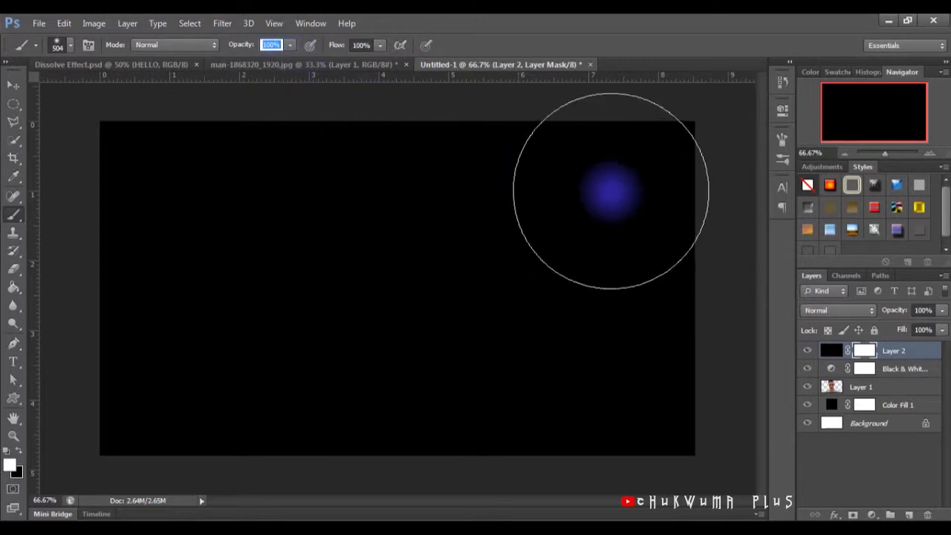
- Paint black on the top layer's mask across the right half of the canvas to reveal that side of the man
{"action": "left_click", "coordinate": [640, 241]}
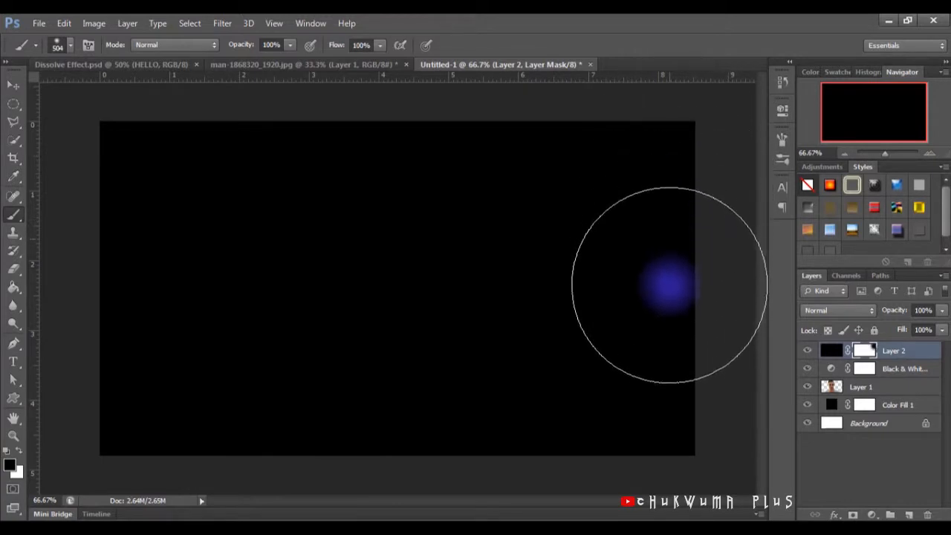
{"action": "mouse_move", "coordinate": [662, 350]}
{"action": "left_mouse_down"}
{"action": "mouse_move", "coordinate": [659, 380]}
{"action": "mouse_move", "coordinate": [644, 331]}
{"action": "mouse_move", "coordinate": [580, 269]}
{"action": "mouse_move", "coordinate": [599, 302]}
{"action": "mouse_move", "coordinate": [613, 395]}
{"action": "mouse_move", "coordinate": [565, 473]}
{"action": "mouse_move", "coordinate": [537, 476]}
{"action": "mouse_move", "coordinate": [541, 460]}
{"action": "mouse_move", "coordinate": [522, 473]}
{"action": "mouse_move", "coordinate": [313, 481]}
{"action": "mouse_move", "coordinate": [433, 483]}
{"action": "mouse_move", "coordinate": [568, 433]}
{"action": "mouse_move", "coordinate": [543, 461]}
{"action": "mouse_move", "coordinate": [505, 475]}
{"action": "mouse_move", "coordinate": [632, 440]}
{"action": "mouse_move", "coordinate": [565, 322]}
{"action": "mouse_move", "coordinate": [523, 211]}
{"action": "mouse_move", "coordinate": [530, 342]}
{"action": "mouse_move", "coordinate": [524, 332]}
{"action": "mouse_move", "coordinate": [518, 366]}
{"action": "mouse_move", "coordinate": [461, 452]}
{"action": "mouse_move", "coordinate": [336, 469]}
{"action": "mouse_move", "coordinate": [396, 476]}
{"action": "mouse_move", "coordinate": [449, 456]}
{"action": "mouse_move", "coordinate": [390, 466]}
{"action": "mouse_move", "coordinate": [409, 456]}
{"action": "mouse_move", "coordinate": [497, 310]}
{"action": "mouse_move", "coordinate": [494, 183]}
{"action": "mouse_move", "coordinate": [503, 255]}
{"action": "mouse_move", "coordinate": [472, 402]}
{"action": "left_mouse_up"}
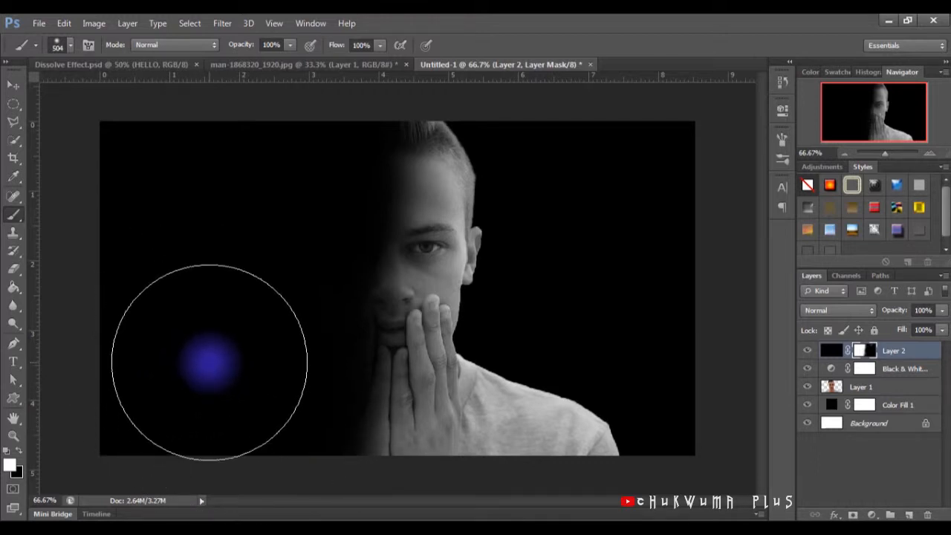
{"action": "key", "text": "v"}
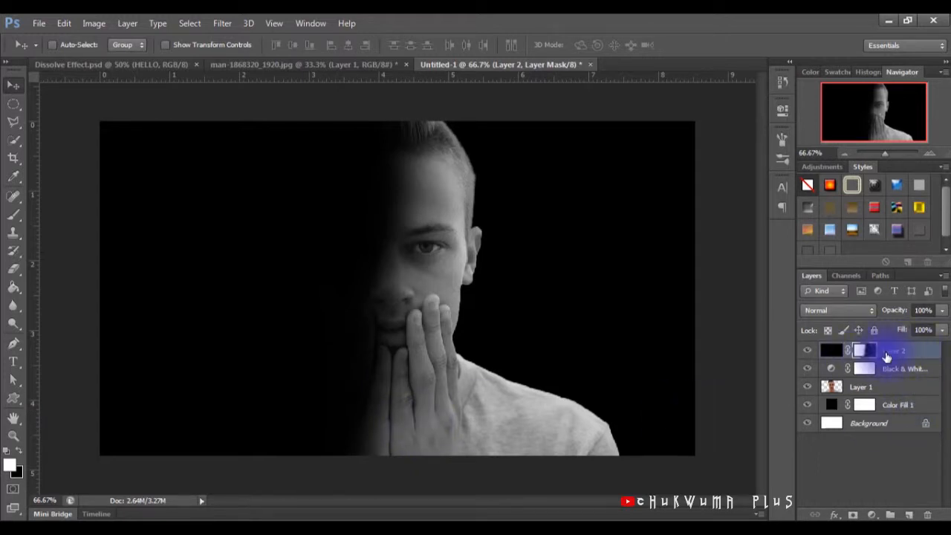
- Set the masked black layer's blend mode to Dissolve
{"action": "left_click", "coordinate": [841, 310]}
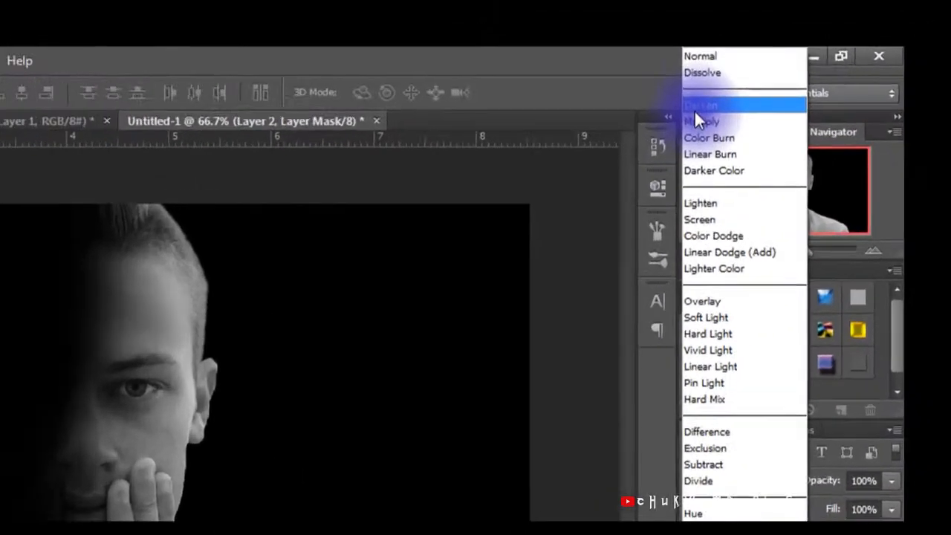
{"action": "left_click", "coordinate": [702, 72]}
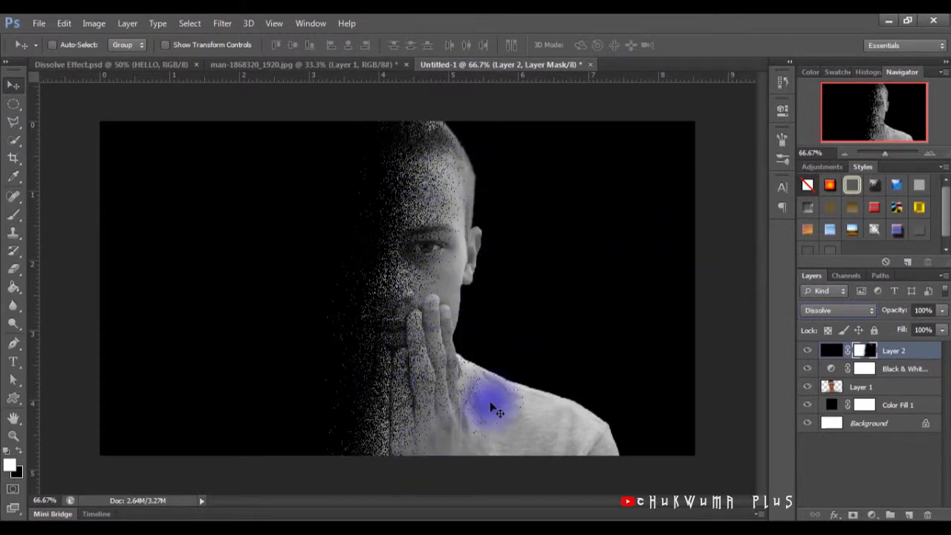
{"action": "left_click", "coordinate": [884, 354]}
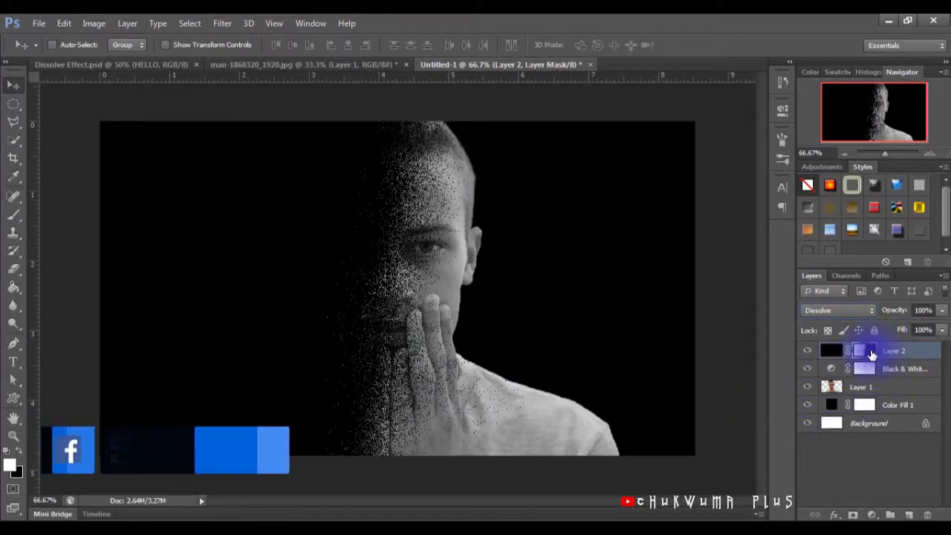
- Apply the Pinch distortion filter to the man's layer with an amount of 100%
{"action": "left_click", "coordinate": [865, 389]}
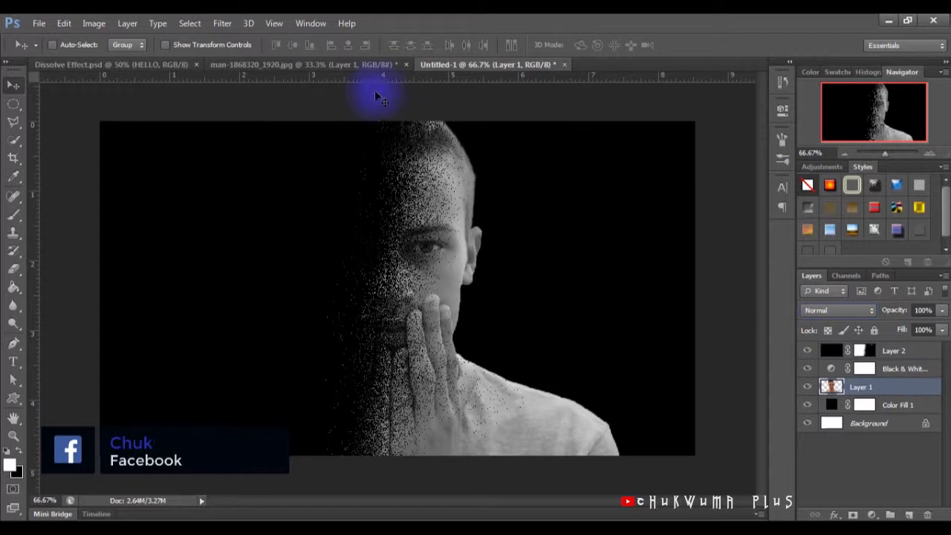
{"action": "left_click", "coordinate": [223, 23]}
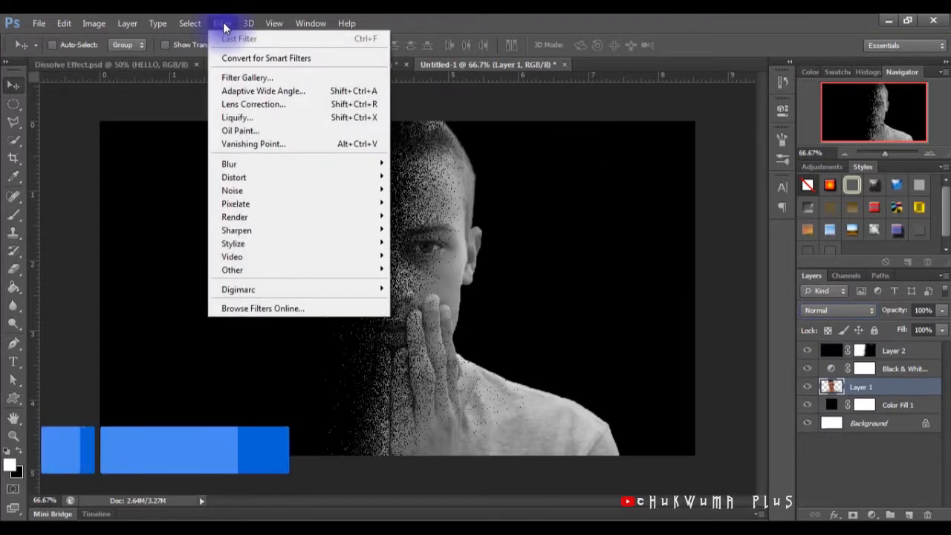
{"action": "mouse_move", "coordinate": [254, 168]}
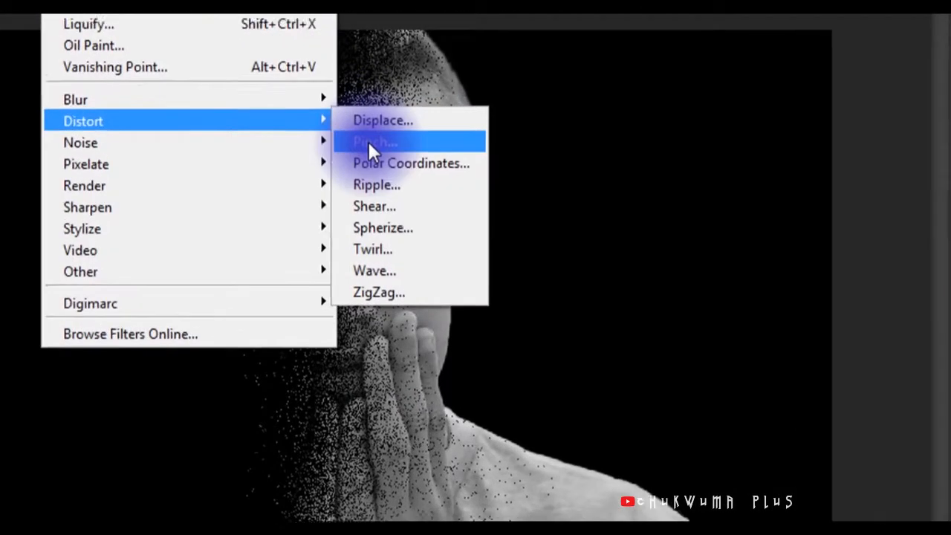
{"action": "left_click", "coordinate": [363, 136]}
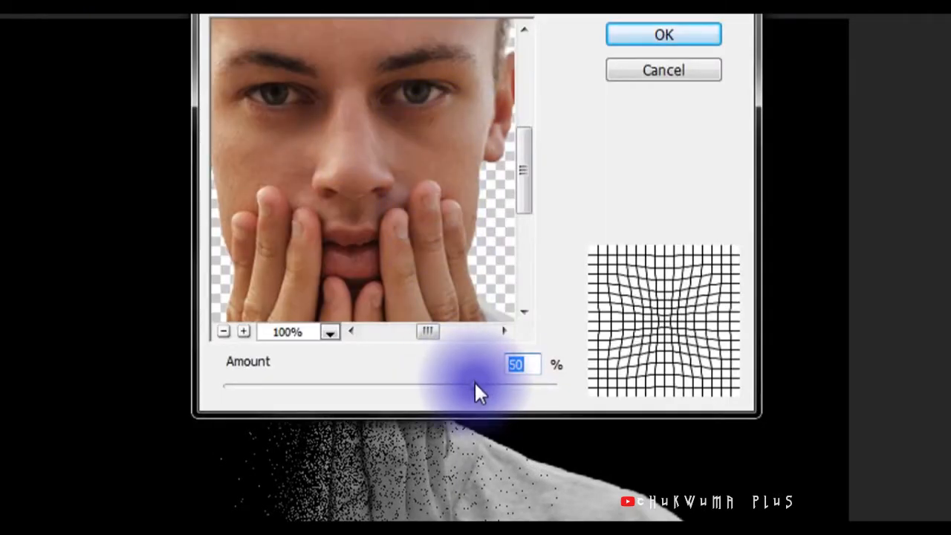
{"action": "left_click_drag", "start_coordinate": [523, 20], "coordinate": [808, 0]}
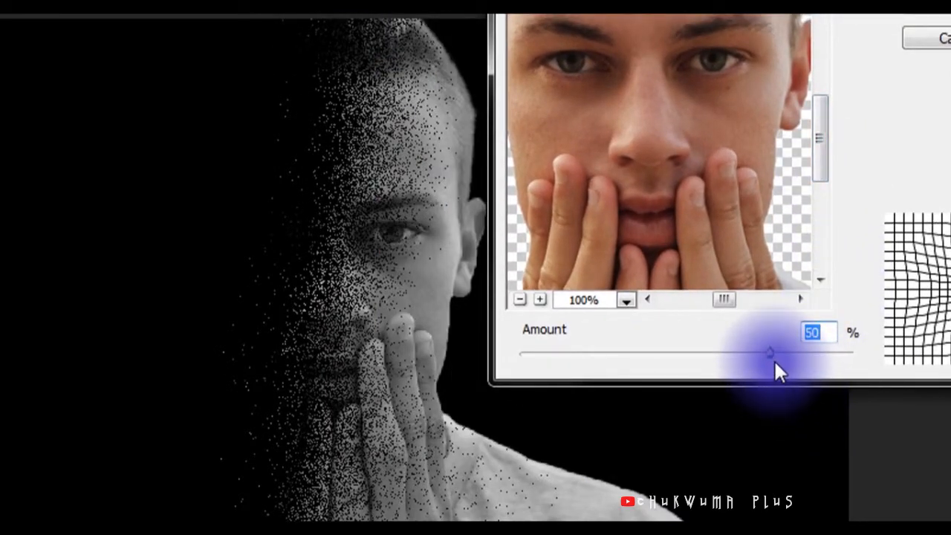
{"action": "left_click_drag", "start_coordinate": [768, 354], "coordinate": [477, 368]}
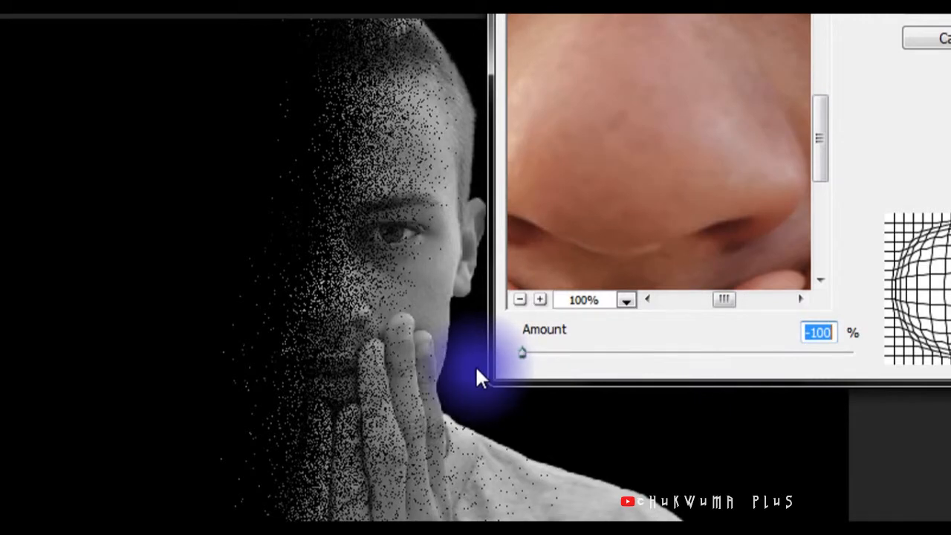
{"action": "left_click_drag", "start_coordinate": [522, 354], "coordinate": [626, 354]}
{"action": "left_click_drag", "start_coordinate": [729, 376], "coordinate": [865, 354]}
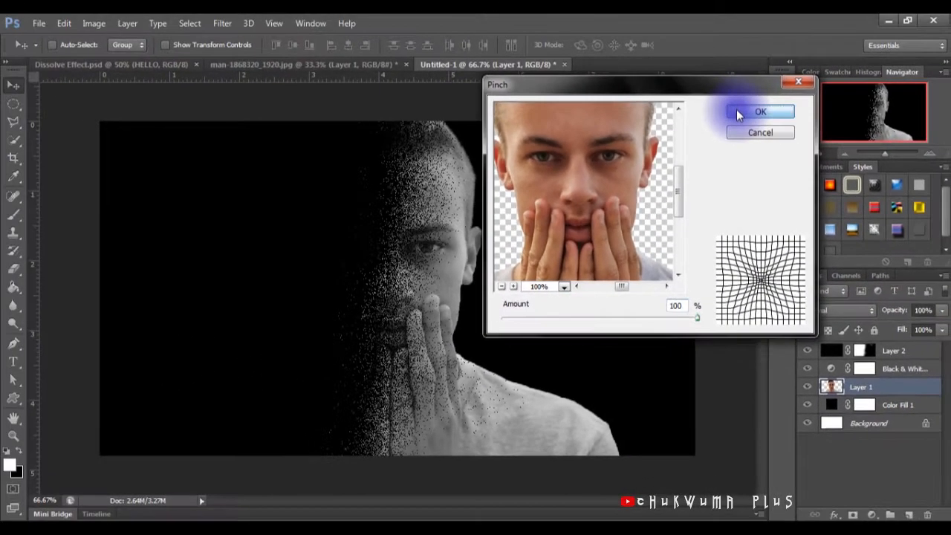
{"action": "left_click", "coordinate": [825, 41]}
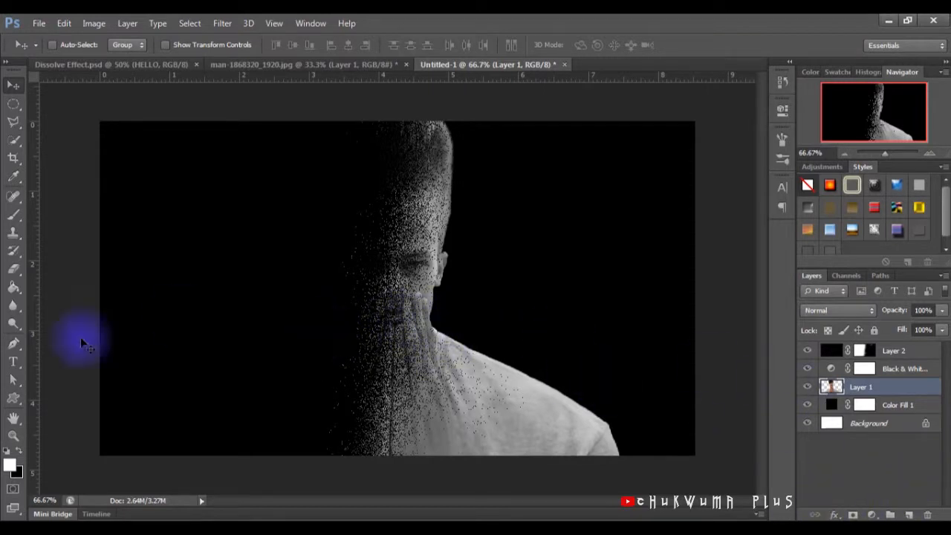
- Add white 132 pt GreekS text starting with "H" beside the man and move its layer to the top of the stack
{"action": "left_click", "coordinate": [13, 362]}
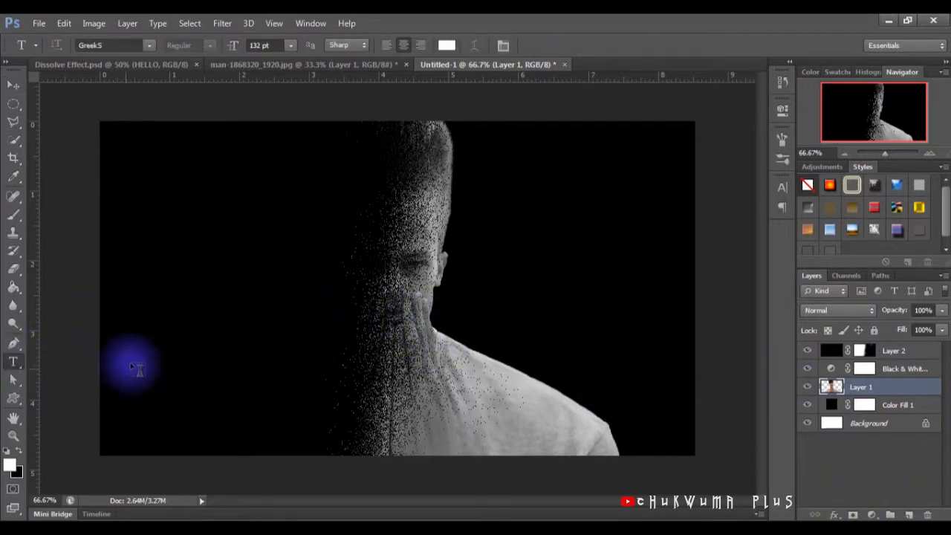
{"action": "left_click", "coordinate": [277, 331]}
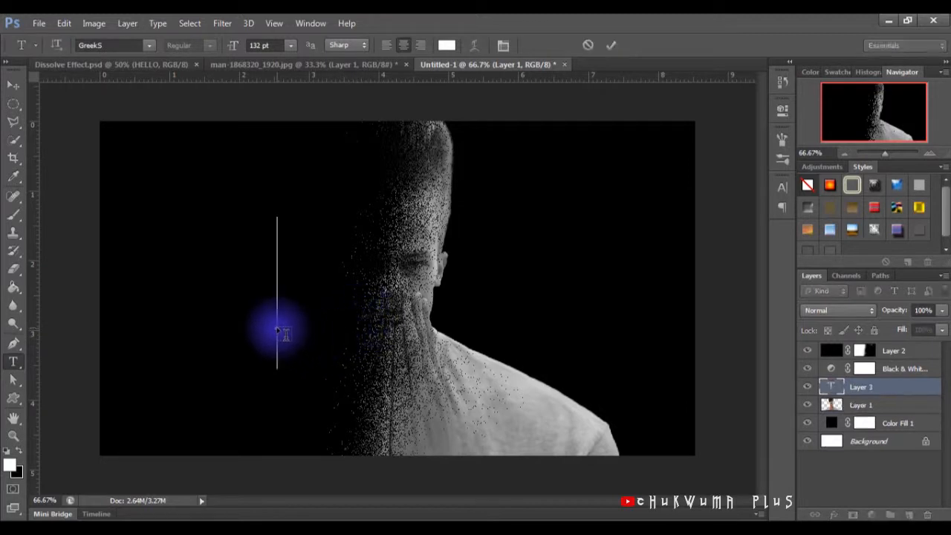
{"action": "type", "text": "H"}
{"action": "left_click_drag", "start_coordinate": [849, 386], "coordinate": [851, 343]}
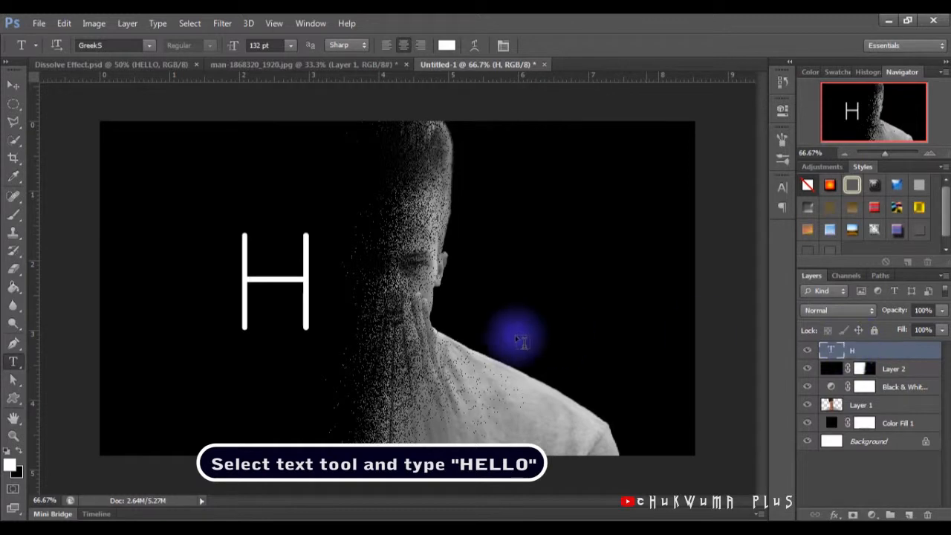
- Complete the text so it reads HELLO
{"action": "left_click", "coordinate": [313, 273]}
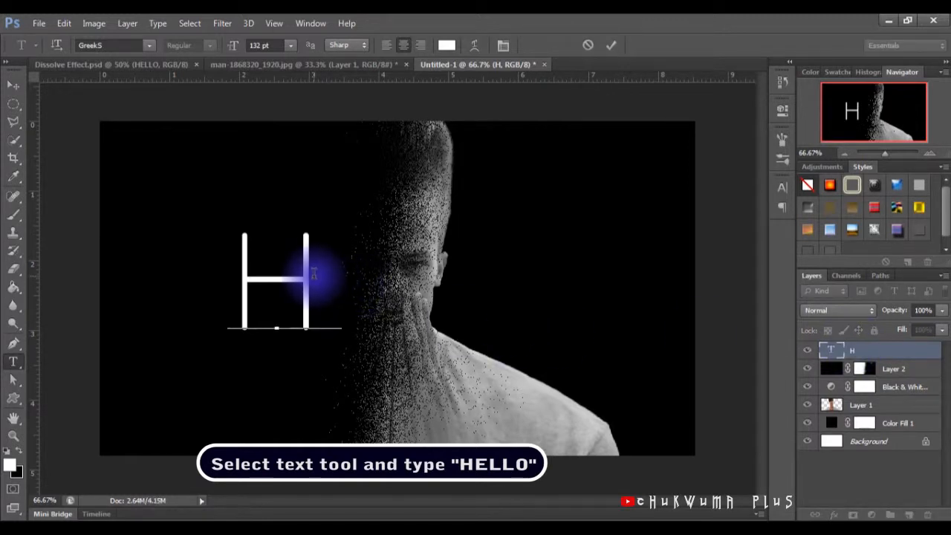
{"action": "key", "text": "BackSpace"}
{"action": "type", "text": "H"}
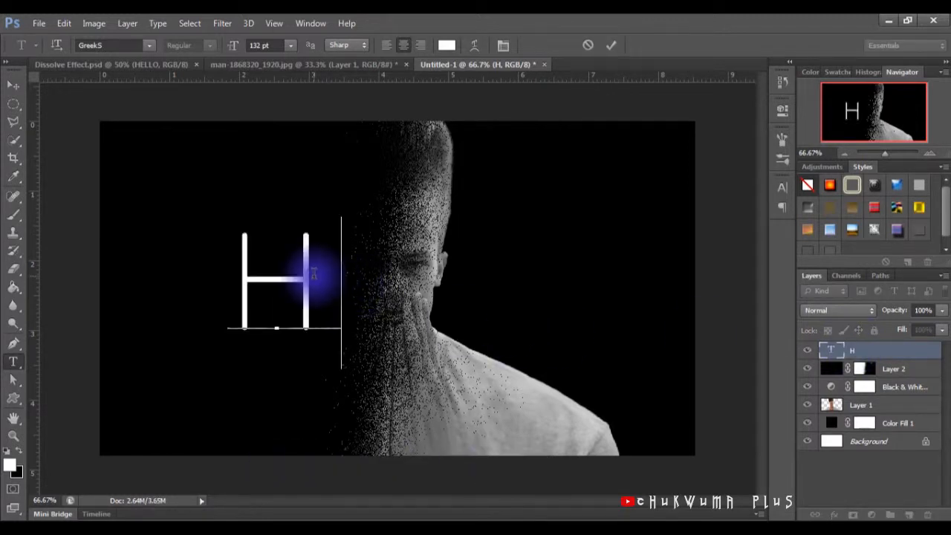
{"action": "type", "text": "E"}
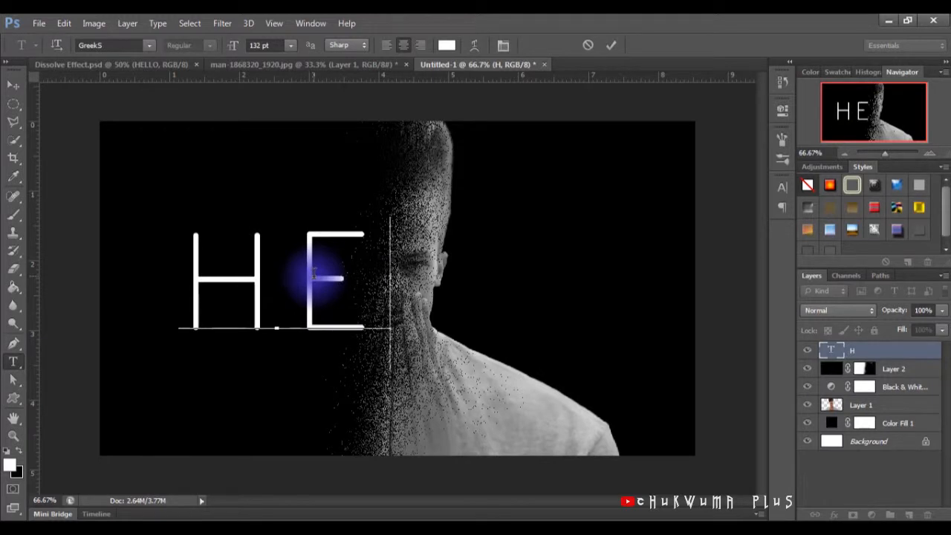
{"action": "type", "text": "L"}
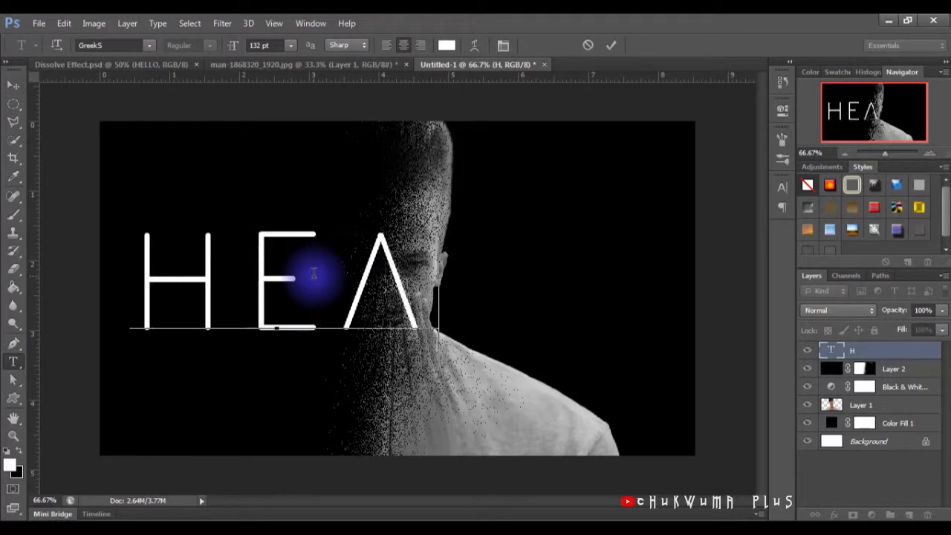
{"action": "type", "text": "LO"}
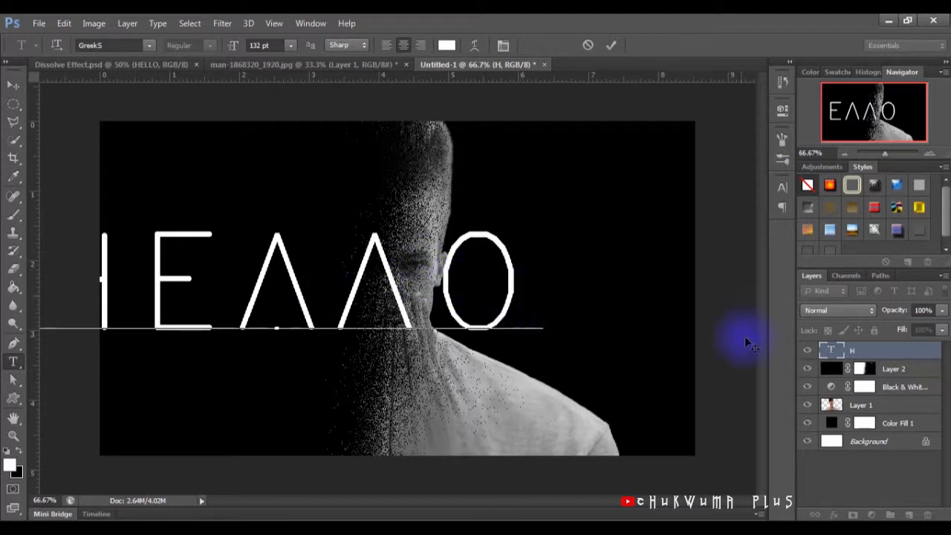
{"action": "left_click", "coordinate": [611, 46]}
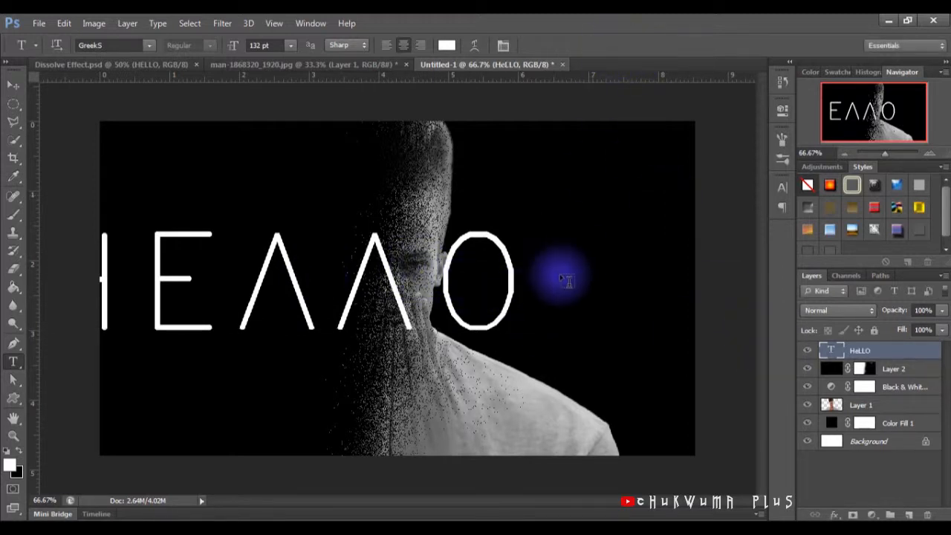
- Move the HELLO text fully onto the canvas and review its character settings
{"action": "double_click", "coordinate": [831, 350]}
{"action": "left_click_drag", "start_coordinate": [488, 410], "coordinate": [592, 433]}
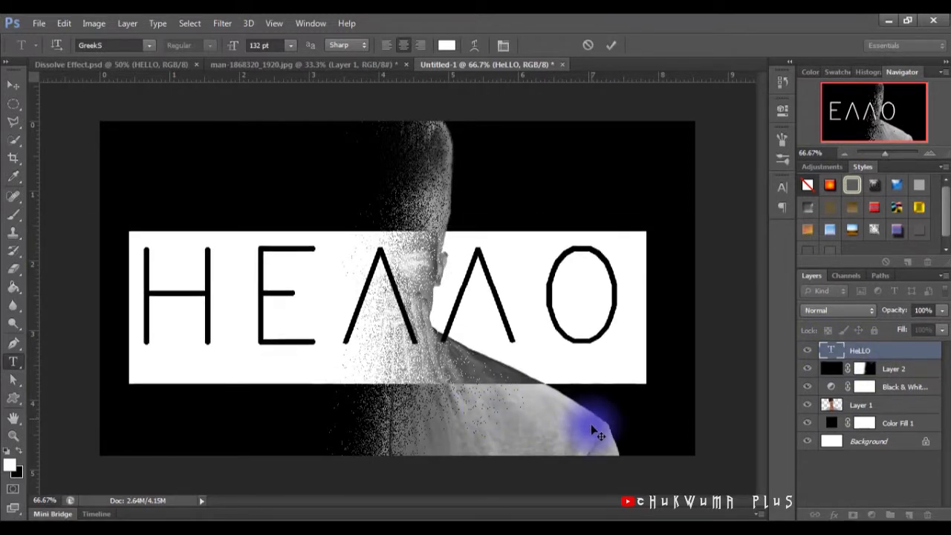
{"action": "left_click", "coordinate": [782, 185]}
{"action": "left_click_drag", "start_coordinate": [335, 209], "coordinate": [275, 208]}
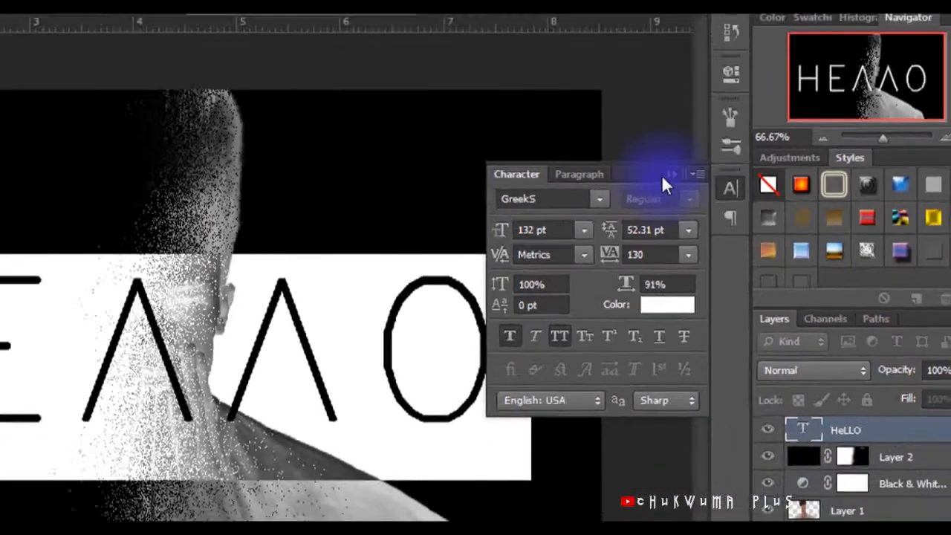
{"action": "left_click", "coordinate": [524, 167]}
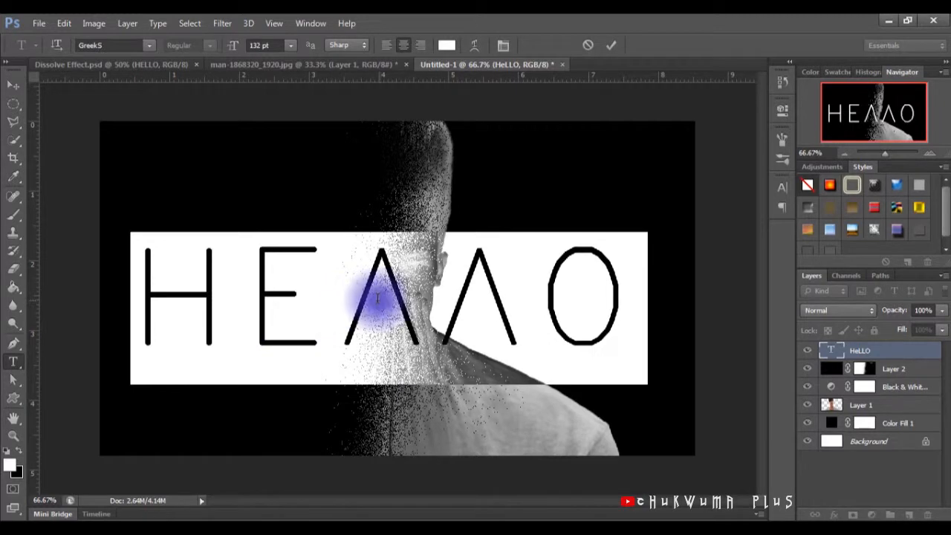
{"action": "left_click", "coordinate": [612, 48]}
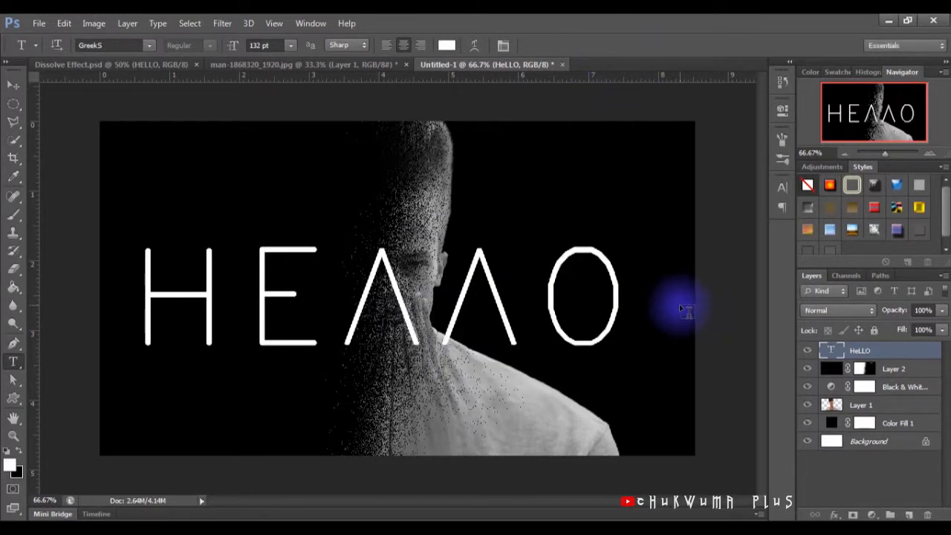
- Scale the HELLO text to about 29% and place it over the man's chest, below his hands
{"action": "key", "text": "v"}
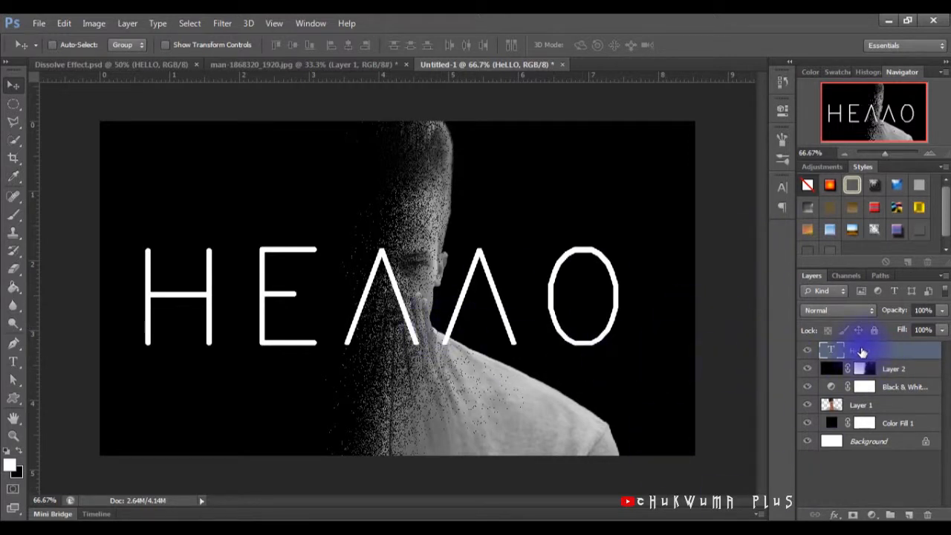
{"action": "key", "text": "ctrl+t"}
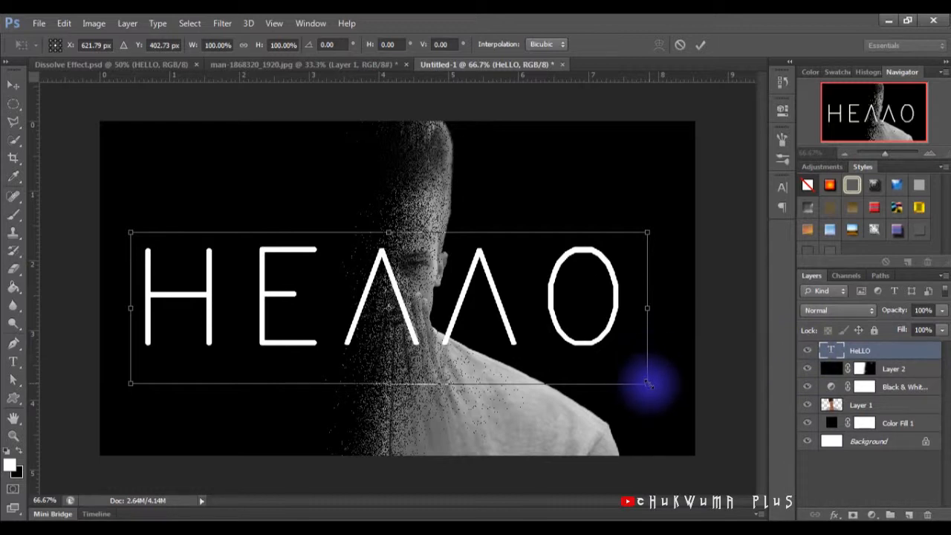
{"action": "left_click_drag", "start_coordinate": [646, 382], "coordinate": [431, 378]}
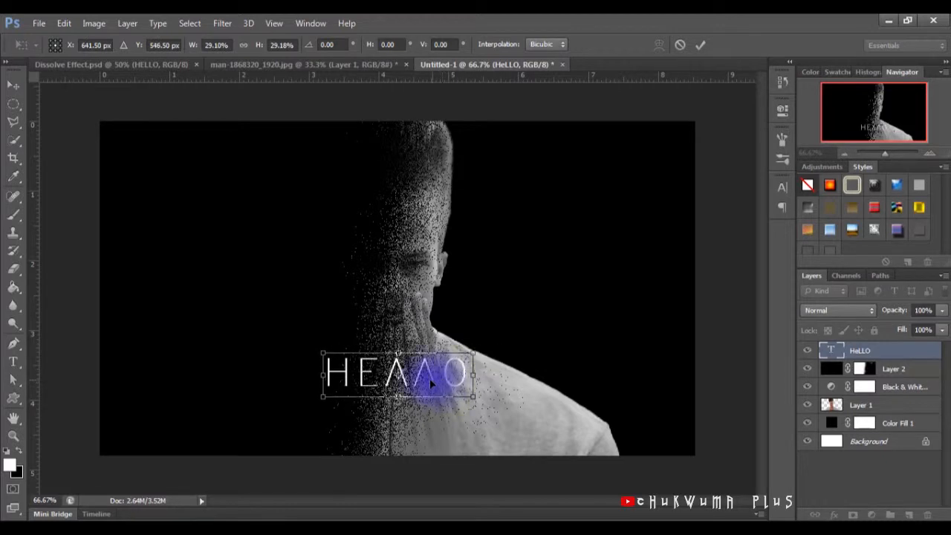
{"action": "left_click", "coordinate": [700, 45]}
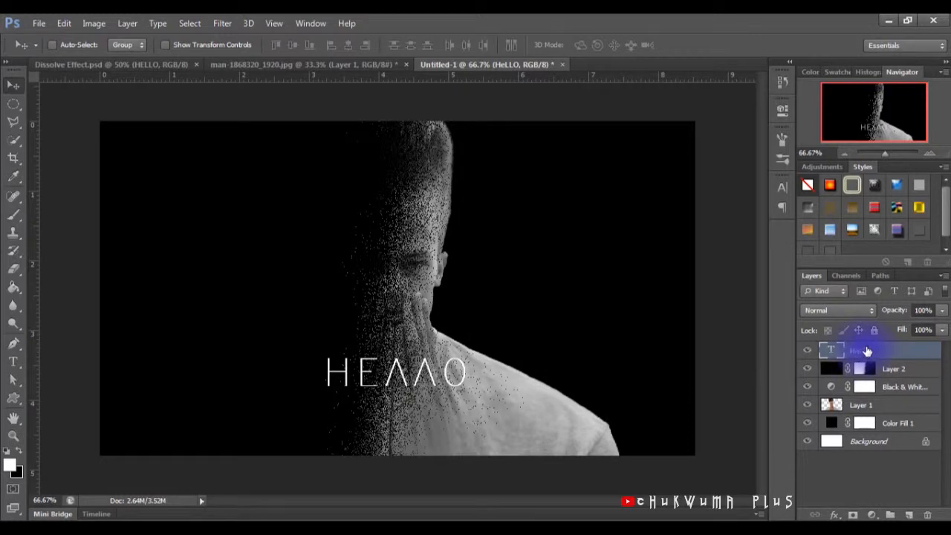
- Duplicate the HELLO text layer and hide the copy
{"action": "left_click_drag", "start_coordinate": [851, 351], "coordinate": [849, 350]}
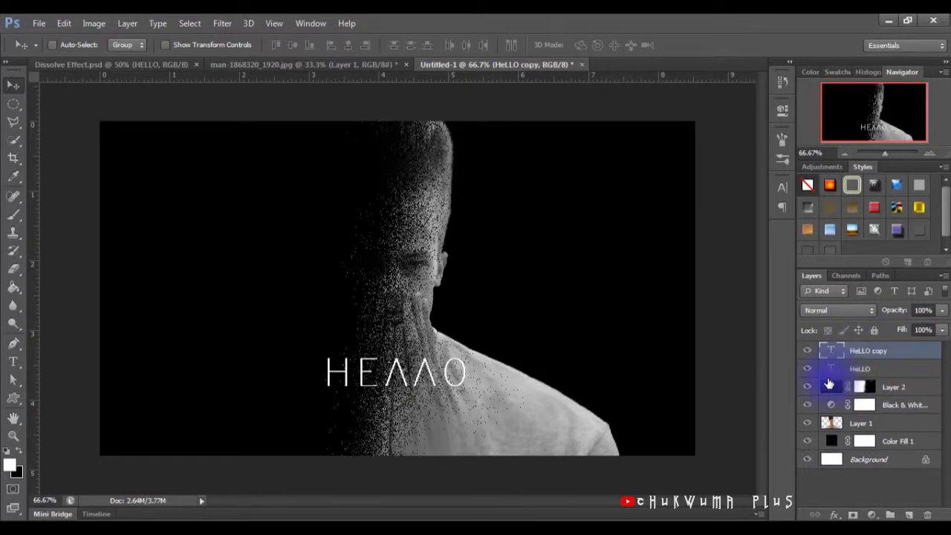
{"action": "left_click", "coordinate": [810, 353]}
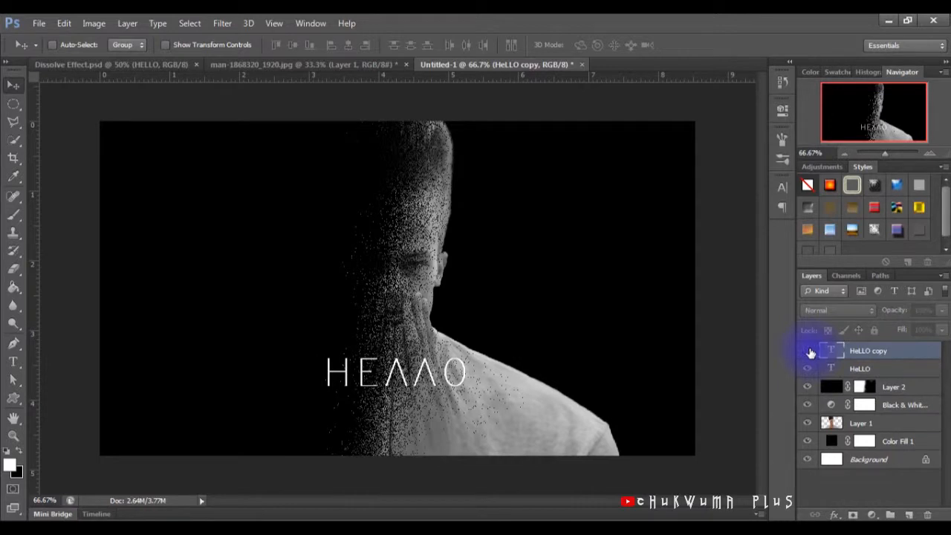
- Start a Motion Blur on the original HELLO text layer, rasterizing its type
{"action": "left_click", "coordinate": [858, 368]}
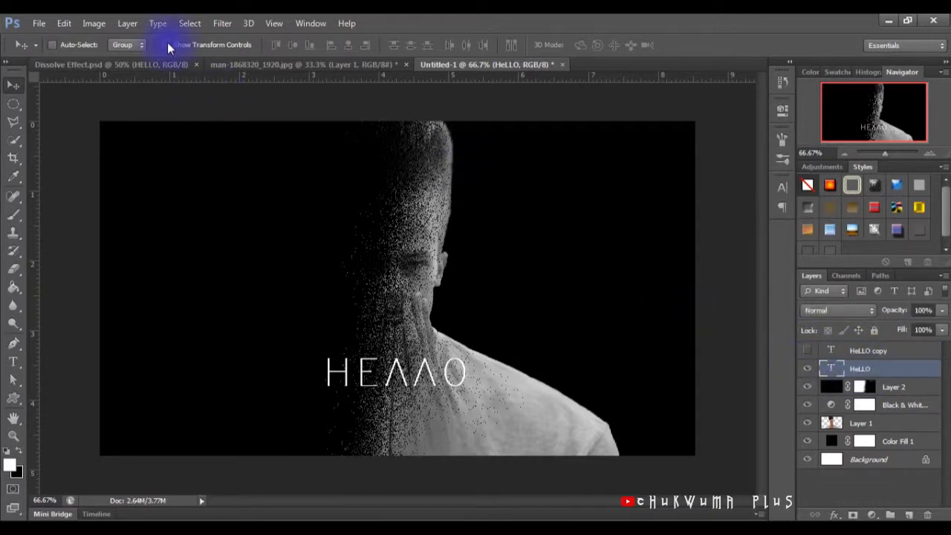
{"action": "left_click", "coordinate": [216, 23]}
{"action": "mouse_move", "coordinate": [228, 165]}
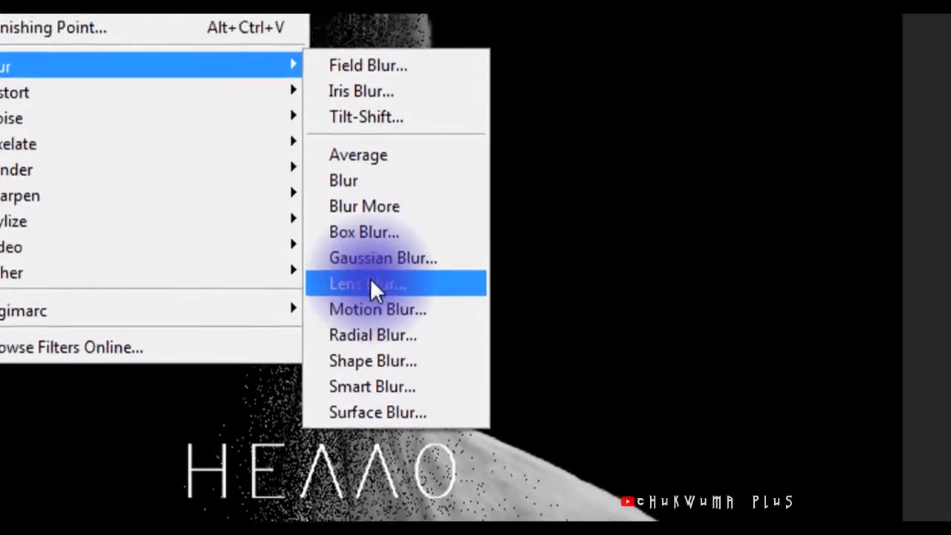
{"action": "left_click", "coordinate": [404, 309]}
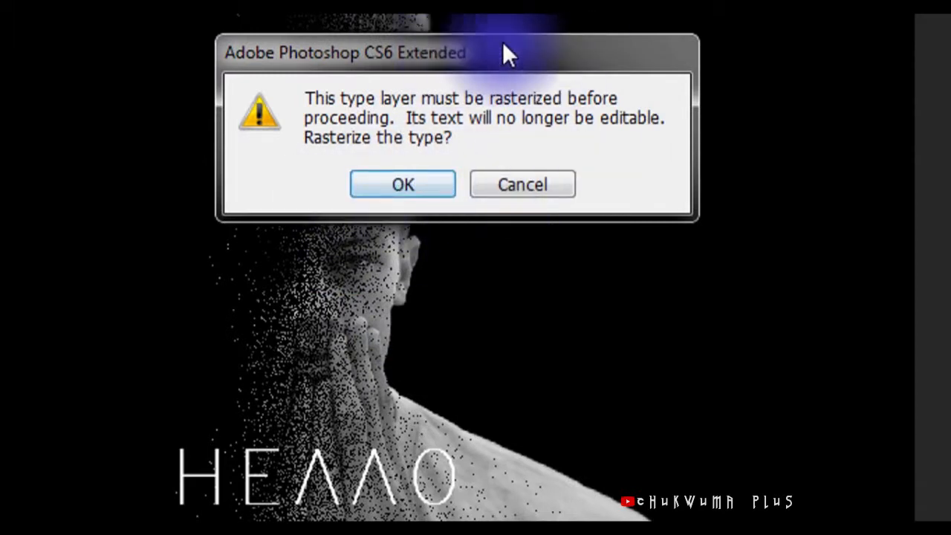
{"action": "left_click_drag", "start_coordinate": [503, 43], "coordinate": [705, 41]}
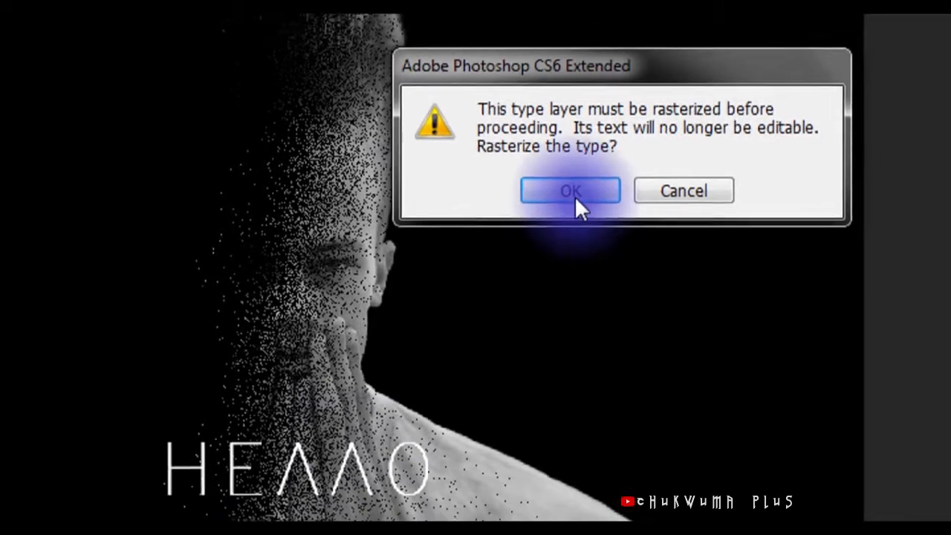
{"action": "left_click", "coordinate": [587, 190]}
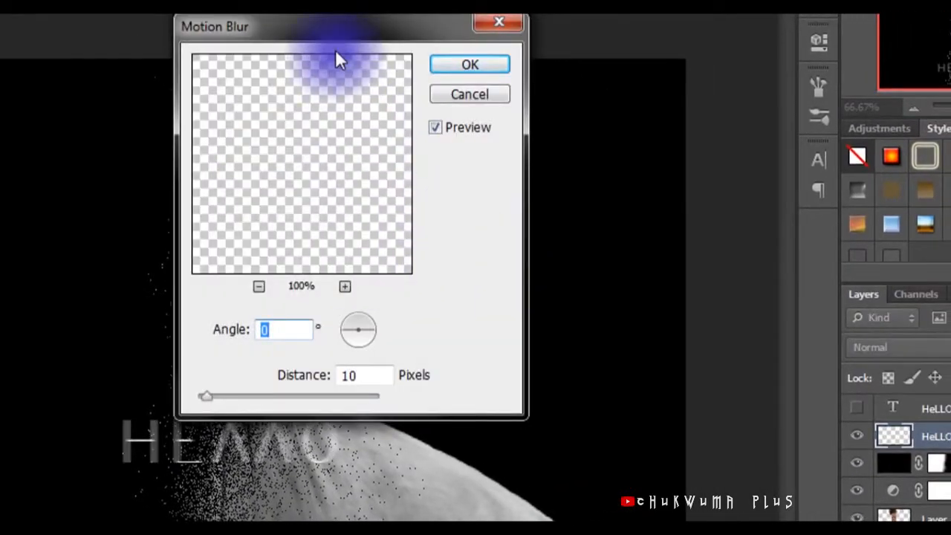
- Compare the HELLO text with the Motion Blur preview off and on, keeping the title clear of the dialog
{"action": "left_click_drag", "start_coordinate": [335, 53], "coordinate": [676, 21]}
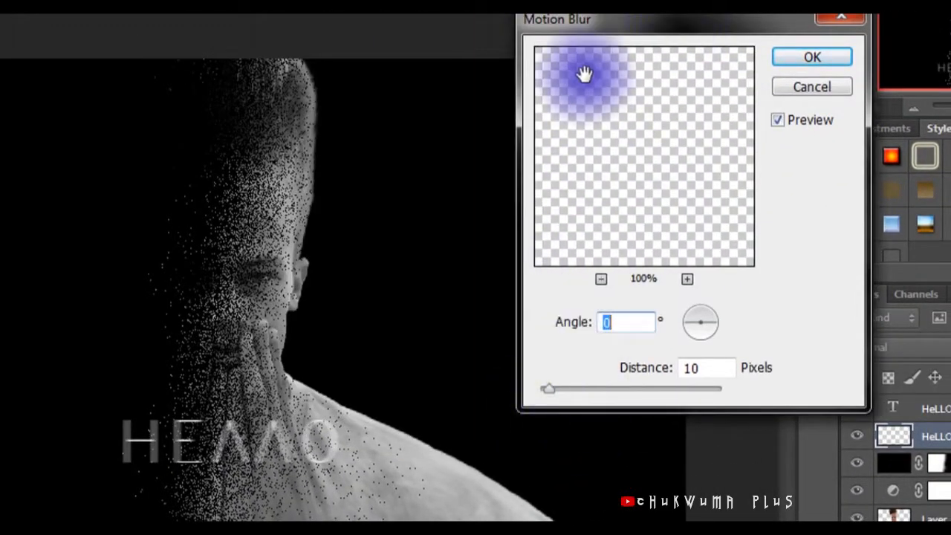
{"action": "left_click", "coordinate": [777, 120]}
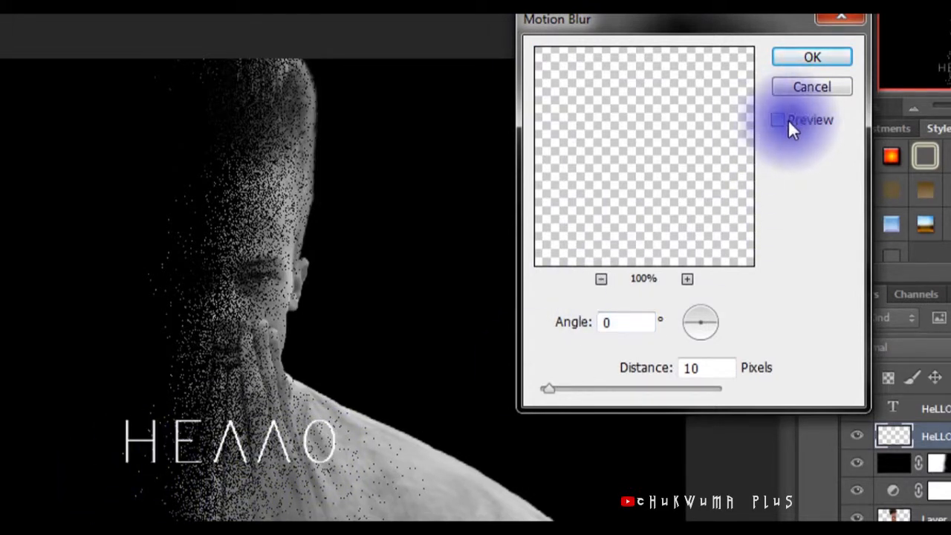
{"action": "left_click", "coordinate": [789, 122]}
{"action": "left_click", "coordinate": [789, 121]}
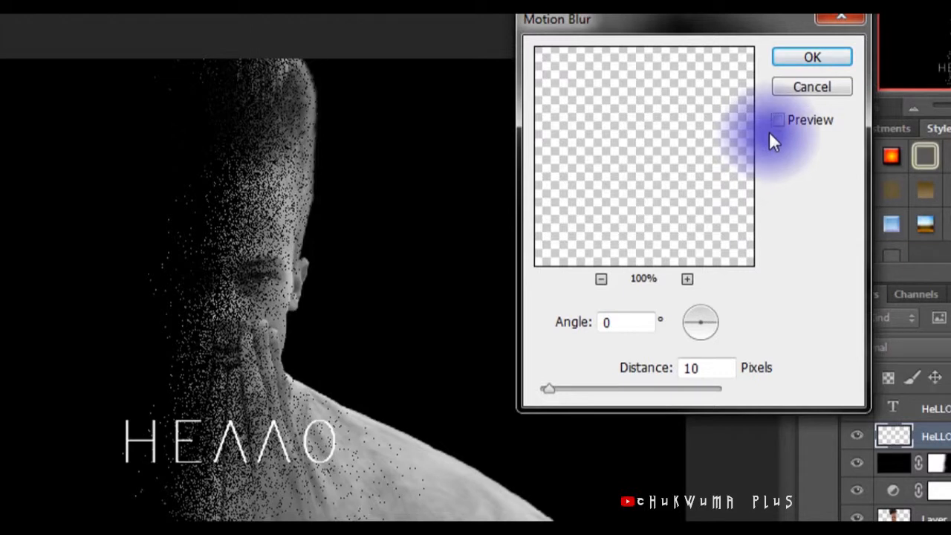
{"action": "left_click", "coordinate": [773, 128]}
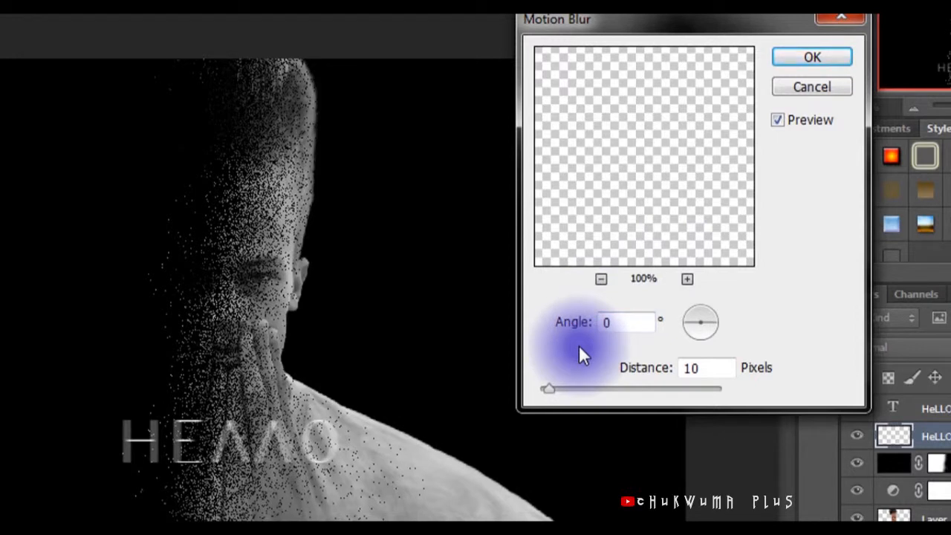
- Apply the Motion Blur at angle 0° with a distance of 14 pixels, and show the sharp HELLO copy above it
{"action": "left_click_drag", "start_coordinate": [544, 387], "coordinate": [553, 387]}
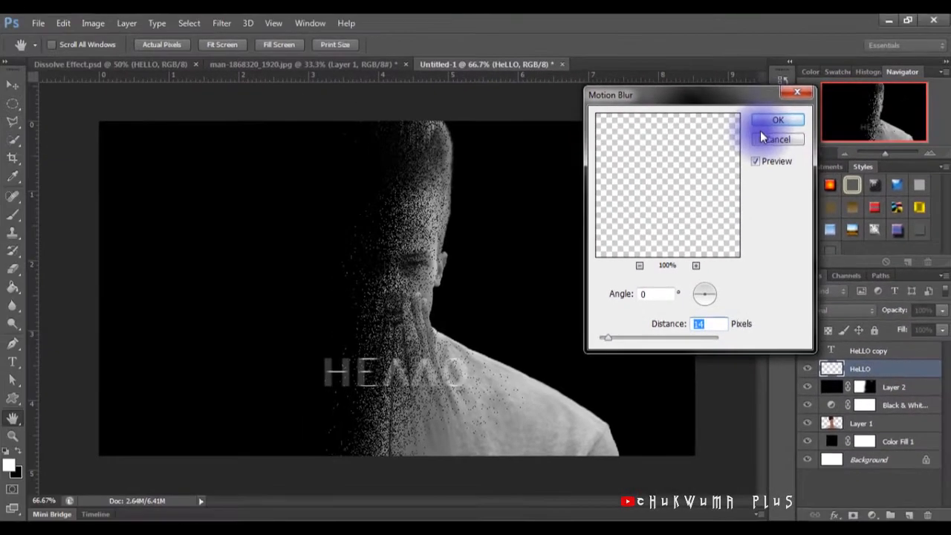
{"action": "left_click", "coordinate": [798, 86]}
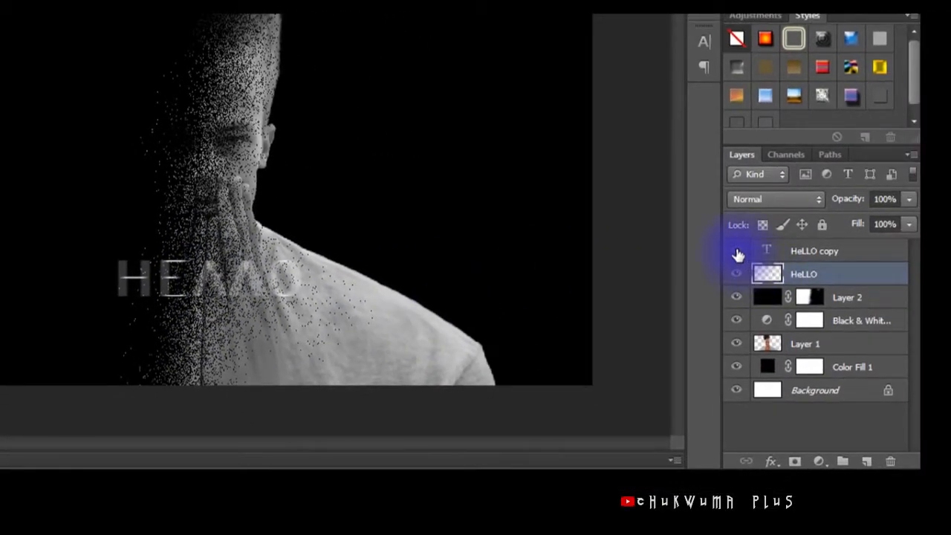
{"action": "left_click", "coordinate": [738, 253]}
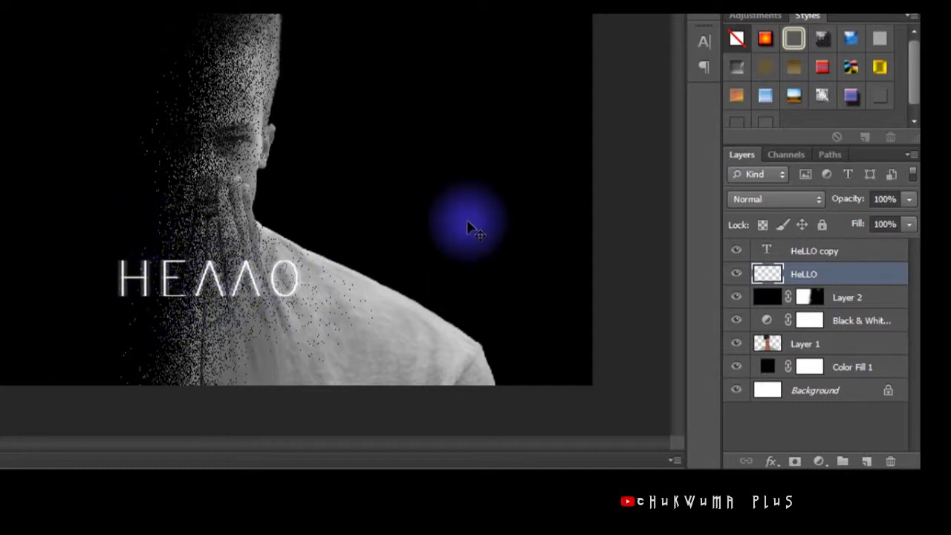
{"action": "left_click", "coordinate": [765, 250]}
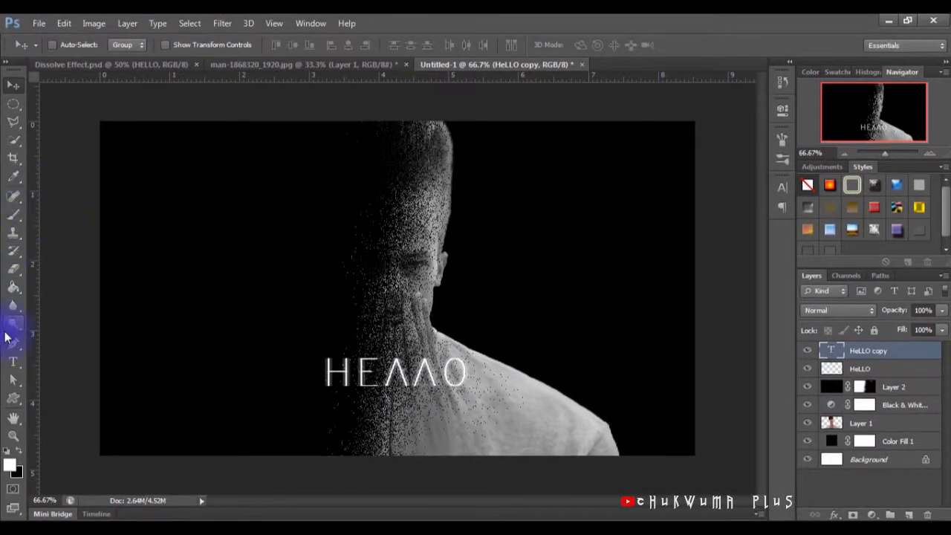
- Add the channel name CHUKWUMA PLUS as a new text above HELLO, in Tahoma at 72 pt
{"action": "left_click", "coordinate": [13, 363]}
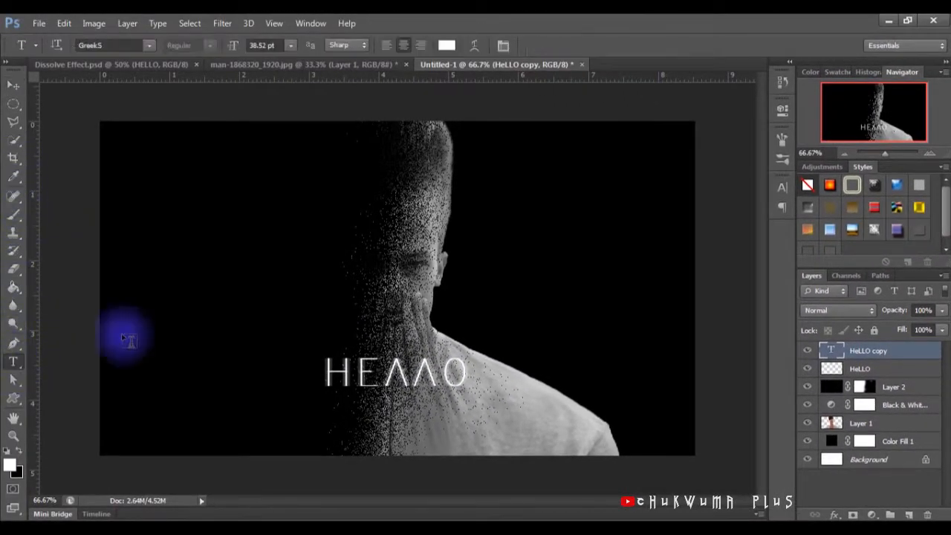
{"action": "left_click", "coordinate": [321, 329]}
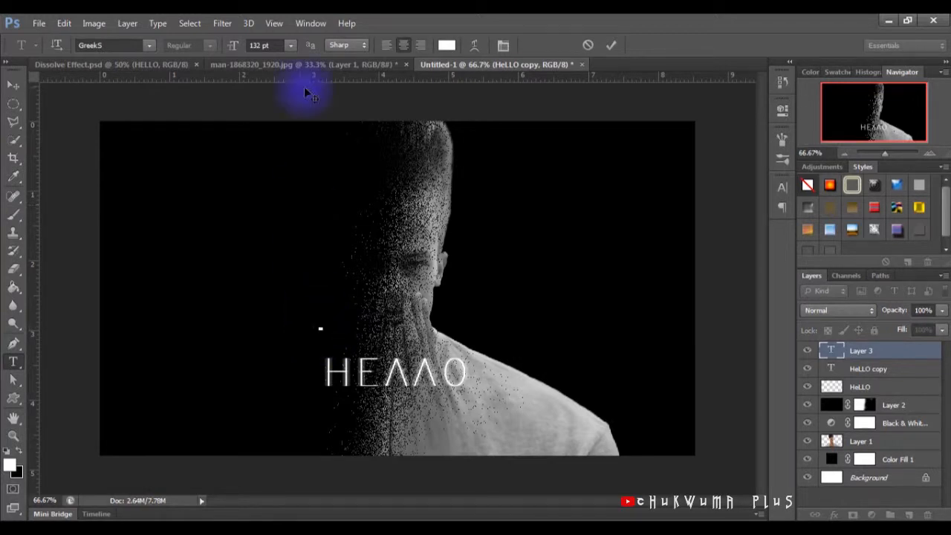
{"action": "left_click", "coordinate": [292, 45]}
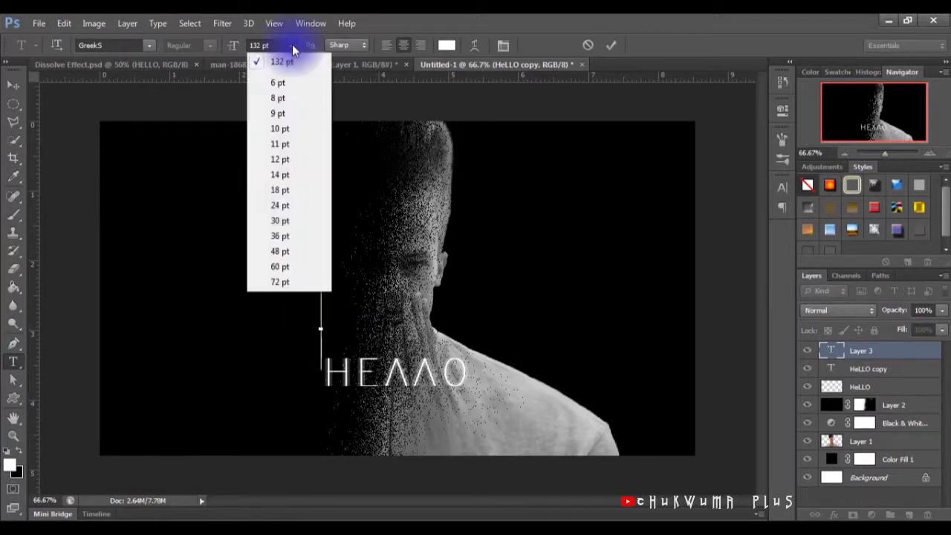
{"action": "left_click", "coordinate": [278, 283]}
{"action": "type", "text": "Y"}
{"action": "key", "text": "BackSpace"}
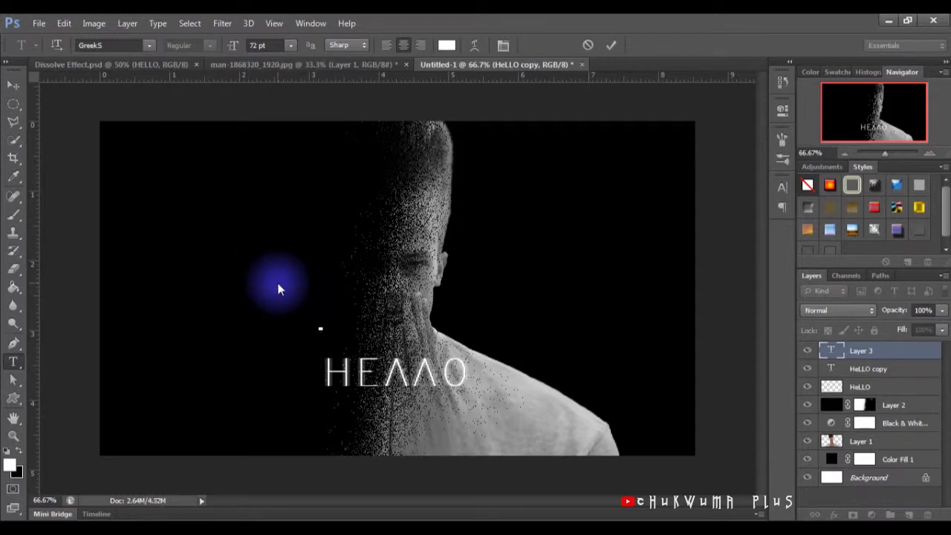
{"action": "left_click", "coordinate": [119, 45]}
{"action": "type", "text": "Tahoma"}
{"action": "key", "text": "Return"}
{"action": "type", "text": "CHUkwuma Plus"}
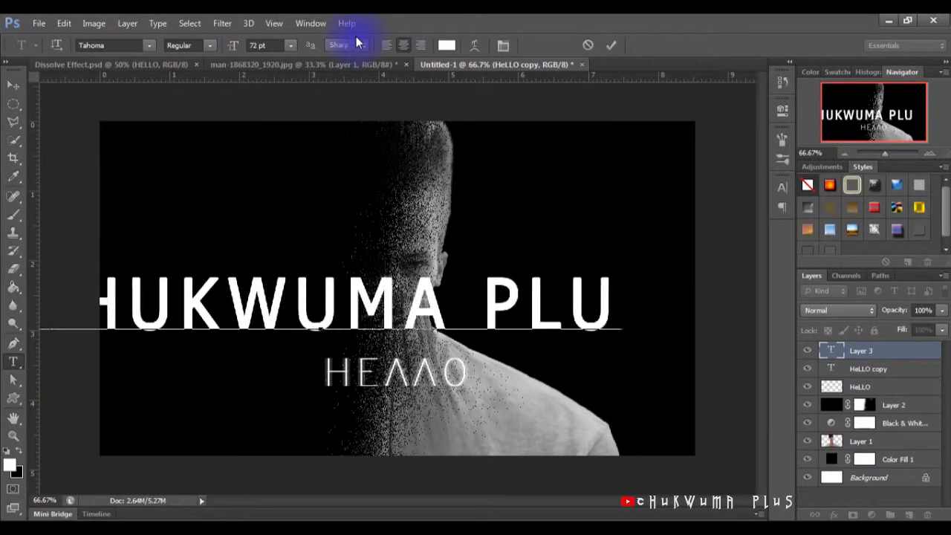
{"action": "key", "text": "ctrl+Return"}
- Add a separate text layer reading "- Welcome to our page" above the channel name, in Tahoma at 72 pt
{"action": "left_click", "coordinate": [341, 220]}
{"action": "type", "text": "- Welcome To our page"}
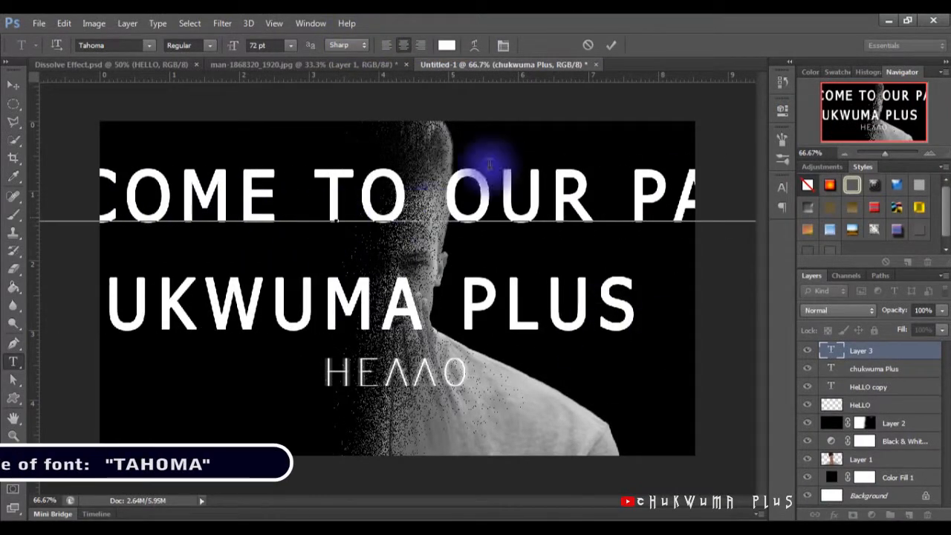
{"action": "key", "text": "ctrl+Return"}
{"action": "double_click", "coordinate": [832, 350]}
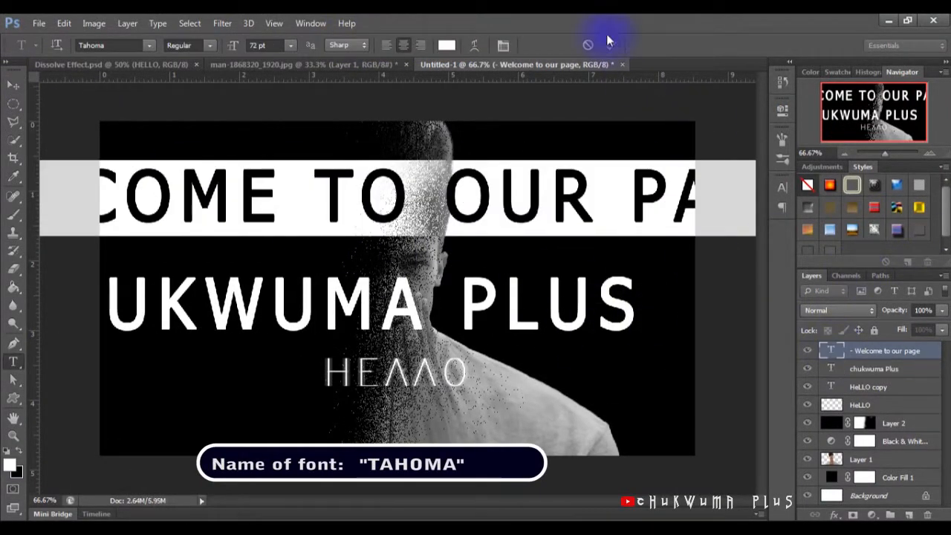
{"action": "key", "text": "ctrl+Return"}
- Scale the welcome text down to about 12.9 pt and place it just below HELLO
{"action": "key", "text": "ctrl+t"}
{"action": "key", "text": "ctrl+minus"}
{"action": "left_click_drag", "start_coordinate": [611, 259], "coordinate": [430, 348]}
{"action": "left_click", "coordinate": [700, 46]}
- Scale the CHUKWUMA PLUS text down to about 20.9 pt and place it just above HELLO
{"action": "left_click", "coordinate": [859, 369]}
{"action": "key", "text": "ctrl+t"}
{"action": "left_click_drag", "start_coordinate": [524, 317], "coordinate": [425, 310]}
{"action": "left_click", "coordinate": [700, 45]}
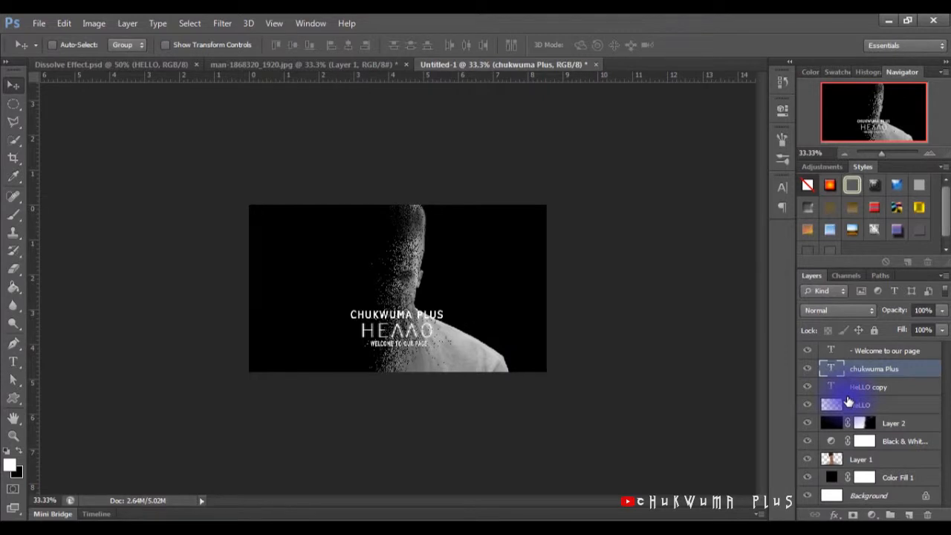
{"action": "key", "text": "ctrl+plus"}
{"action": "key", "text": "ctrl+plus"}
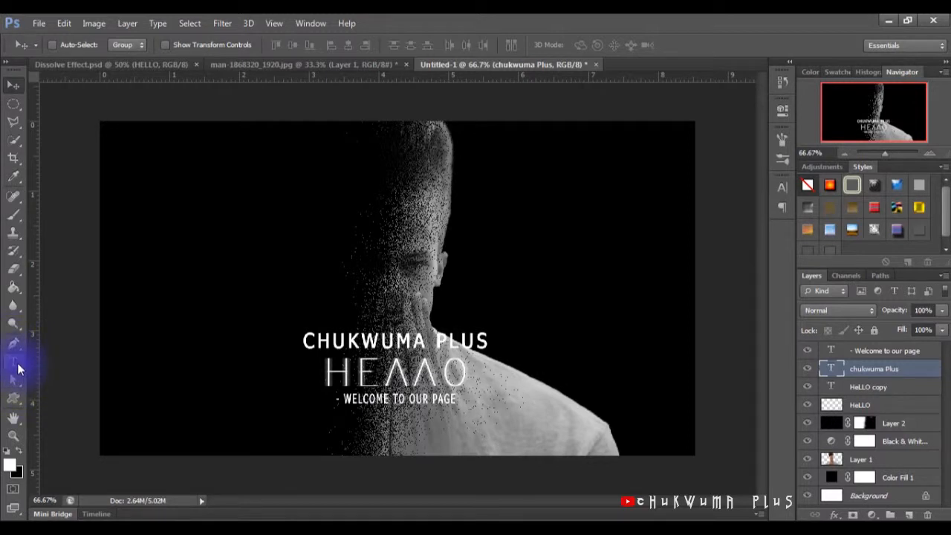
- Draw a thin horizontal line about 923 px wide just below the welcome text with the Line tool at 1 px weight
{"action": "left_click", "coordinate": [19, 406]}
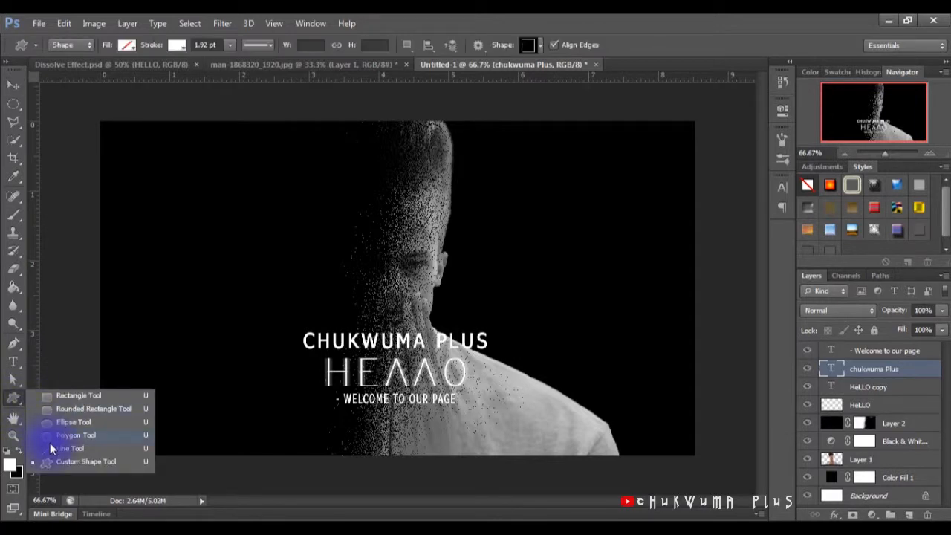
{"action": "left_click", "coordinate": [49, 444]}
{"action": "left_click_drag", "start_coordinate": [189, 407], "coordinate": [617, 409]}
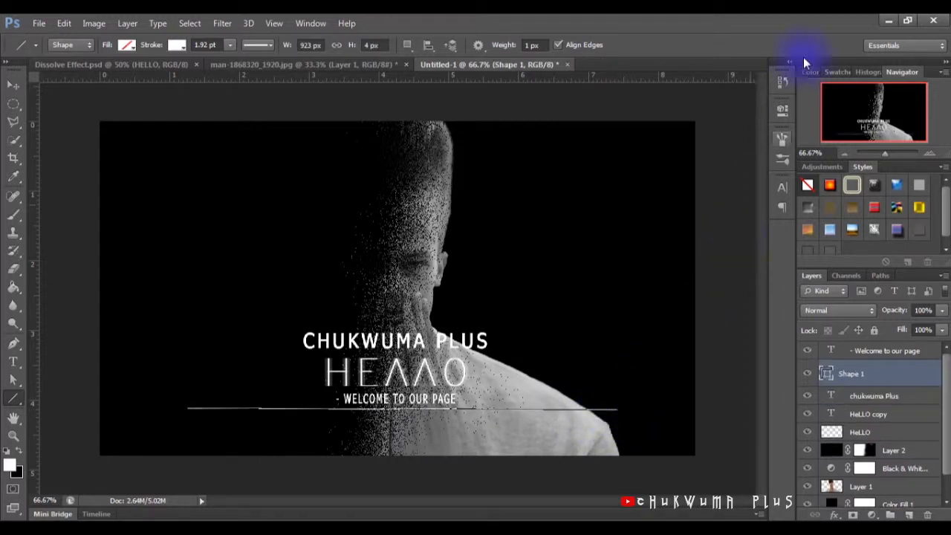
{"action": "left_click", "coordinate": [13, 85]}
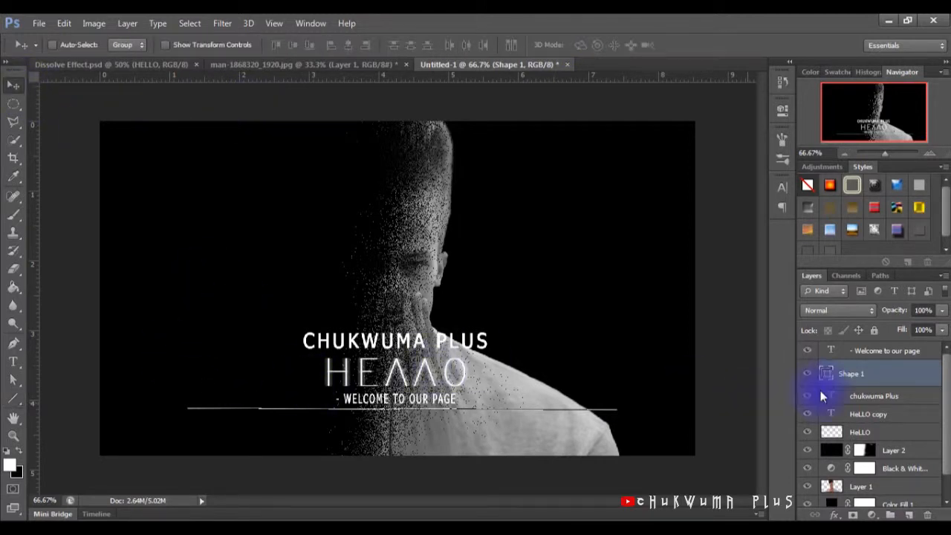
- Add a new Tahoma text layer reading LESS IS MORE below the horizontal line
{"action": "left_click", "coordinate": [910, 355]}
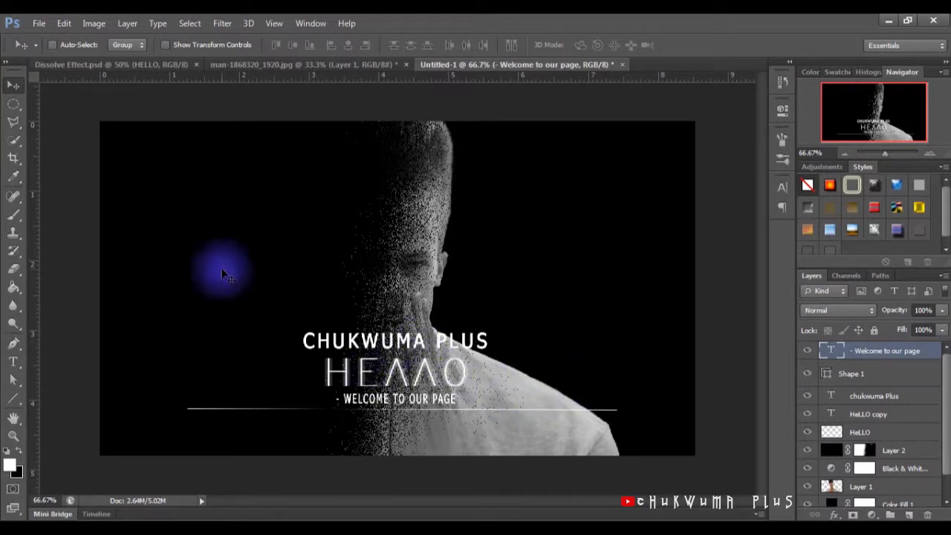
{"action": "left_click", "coordinate": [14, 363]}
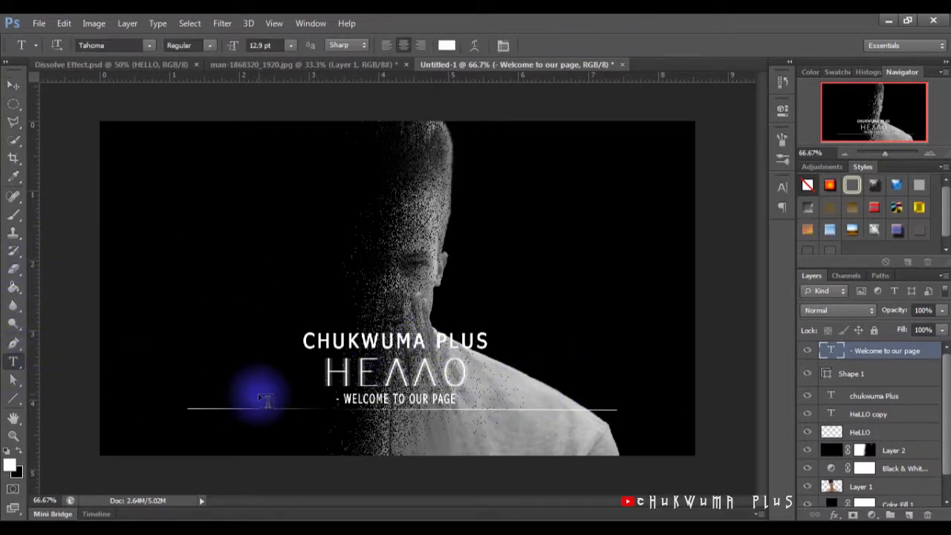
{"action": "left_click", "coordinate": [301, 430]}
{"action": "type", "text": "LESS IS MORE"}
{"action": "key", "text": "ctrl+Return"}
- Scale the LESS IS MORE text to about 13% and place it under the line, below the welcome text
{"action": "key", "text": "ctrl+t"}
{"action": "left_click_drag", "start_coordinate": [569, 437], "coordinate": [409, 418]}
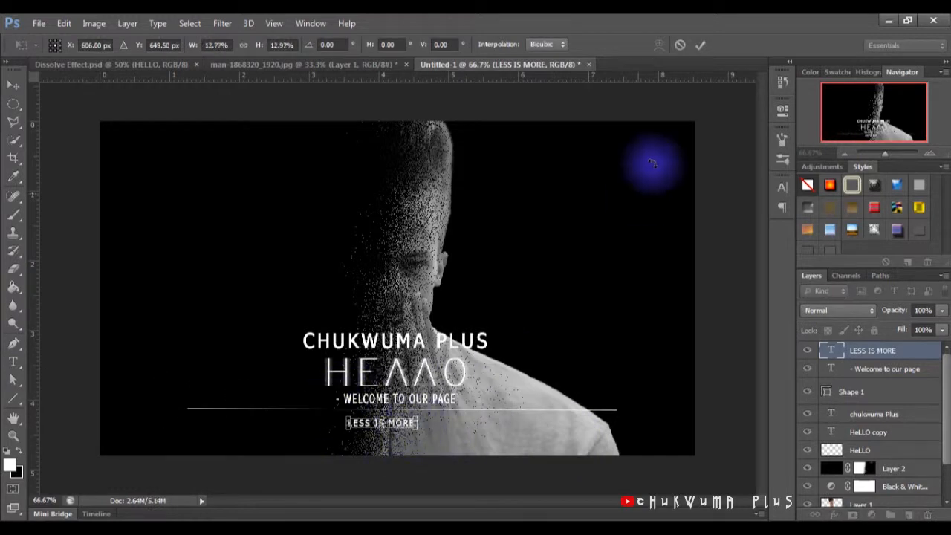
{"action": "left_click", "coordinate": [700, 45]}
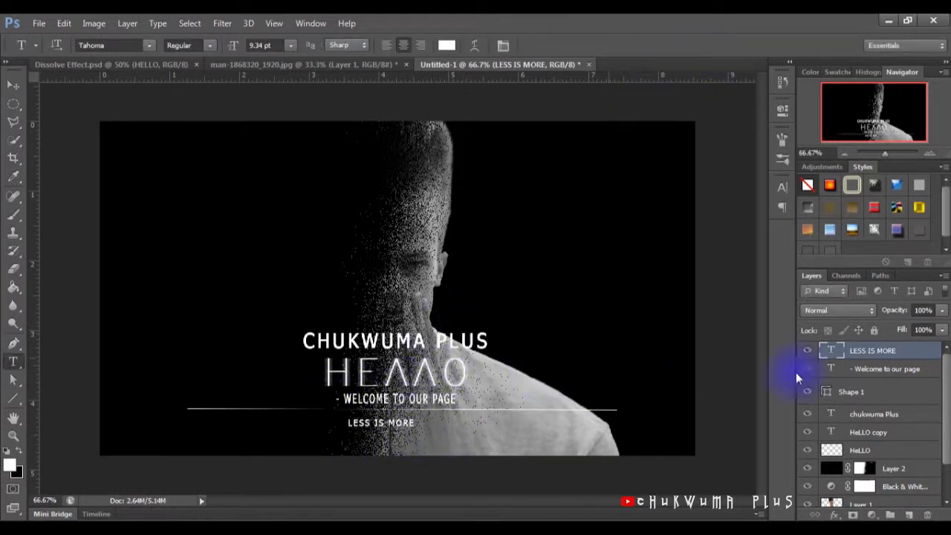
- Shrink the CHUKWUMA PLUS text to about 7.1 pt, keeping it centred above HELLO
{"action": "left_click", "coordinate": [884, 413]}
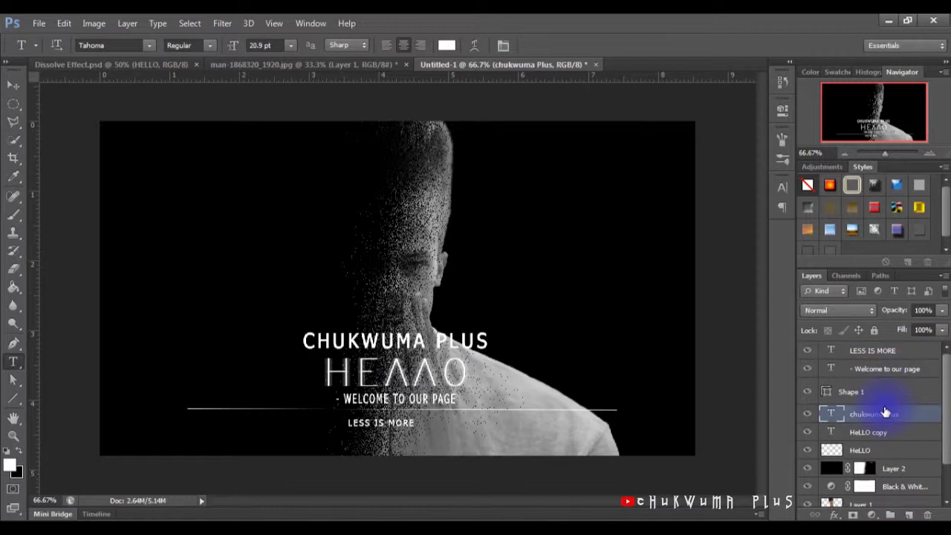
{"action": "key", "text": "ctrl+t"}
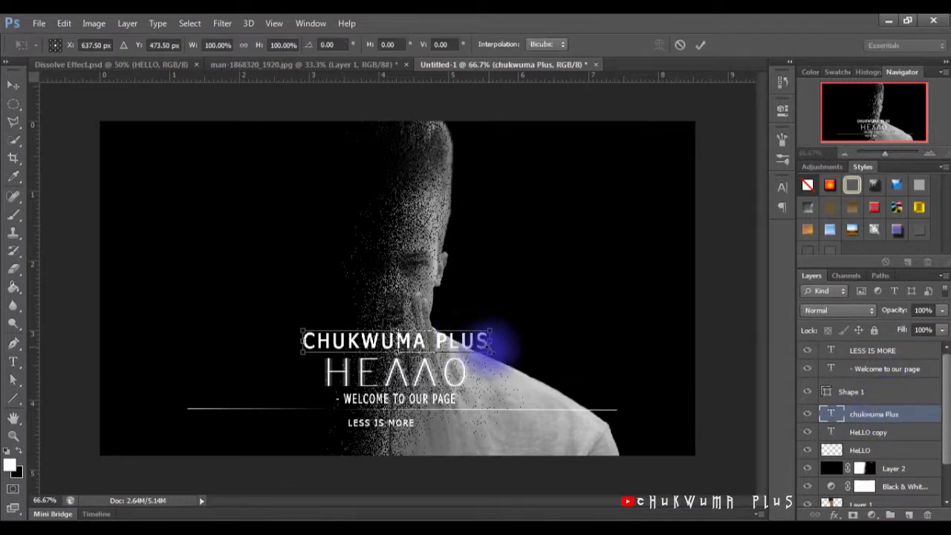
{"action": "left_click_drag", "start_coordinate": [490, 333], "coordinate": [417, 345]}
{"action": "left_click", "coordinate": [699, 46]}
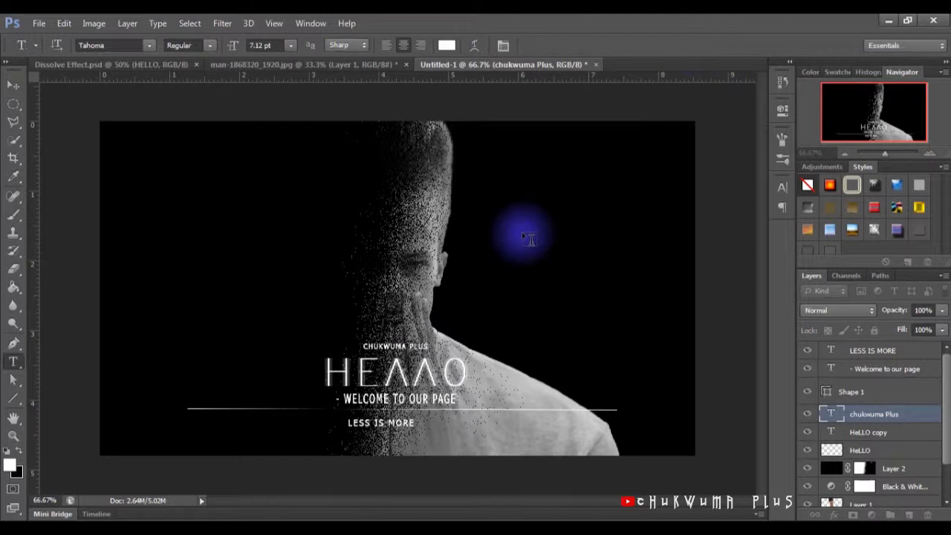
- Scale the welcome text below HELLO to about 69%, keeping it centred
{"action": "left_click", "coordinate": [845, 370]}
{"action": "key", "text": "ctrl+t"}
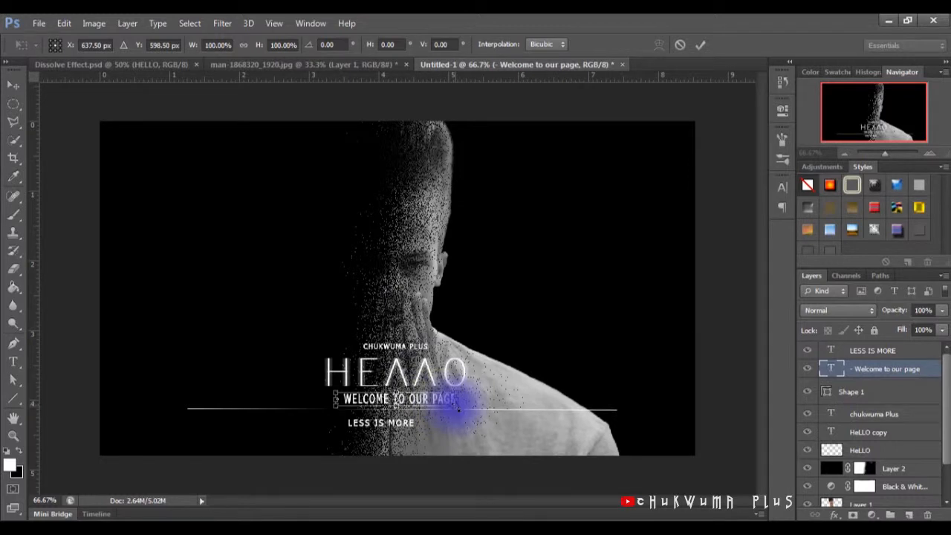
{"action": "left_click_drag", "start_coordinate": [456, 403], "coordinate": [437, 399]}
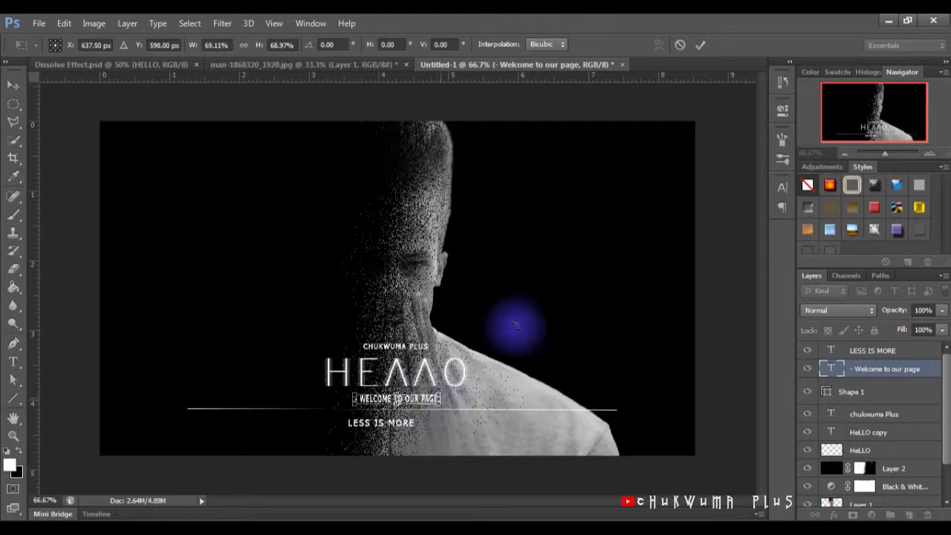
{"action": "left_click", "coordinate": [699, 45]}
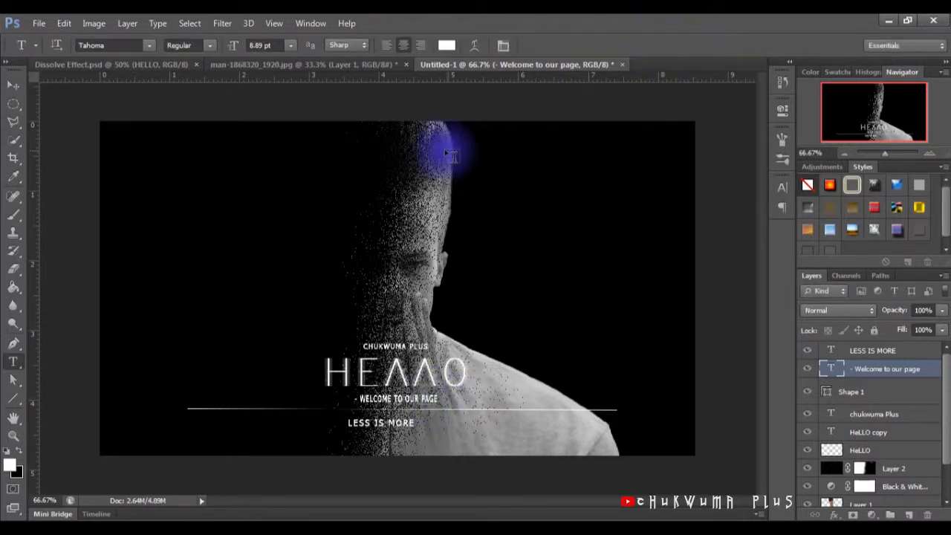
- Move the LESS IS MORE text slightly right so it sits centred under the HELLO title, below the divider line
{"action": "left_click", "coordinate": [13, 84]}
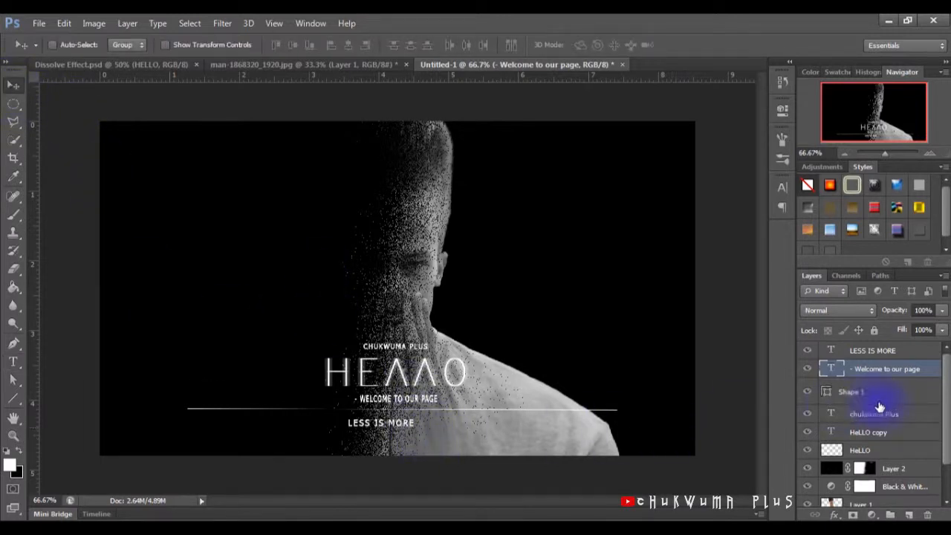
{"action": "left_click", "coordinate": [863, 351]}
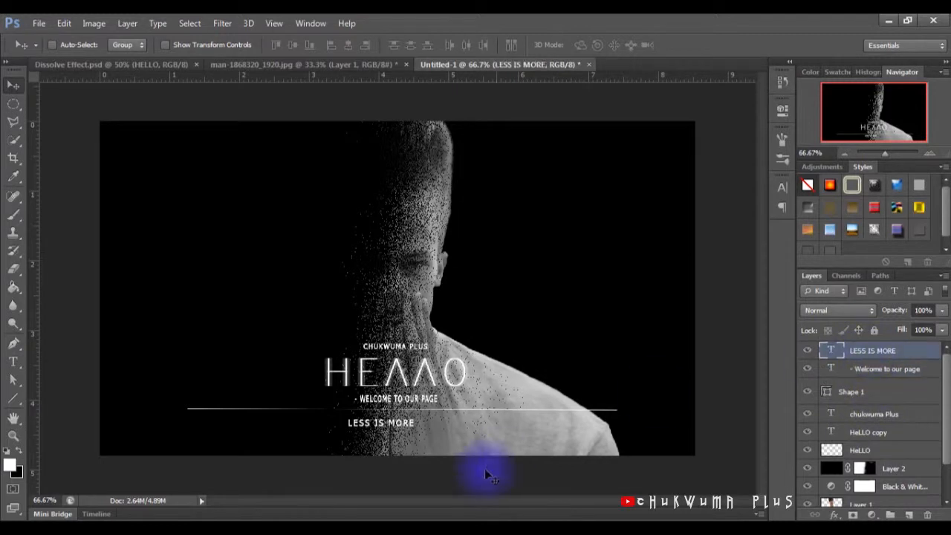
{"action": "left_click_drag", "start_coordinate": [394, 422], "coordinate": [409, 424]}
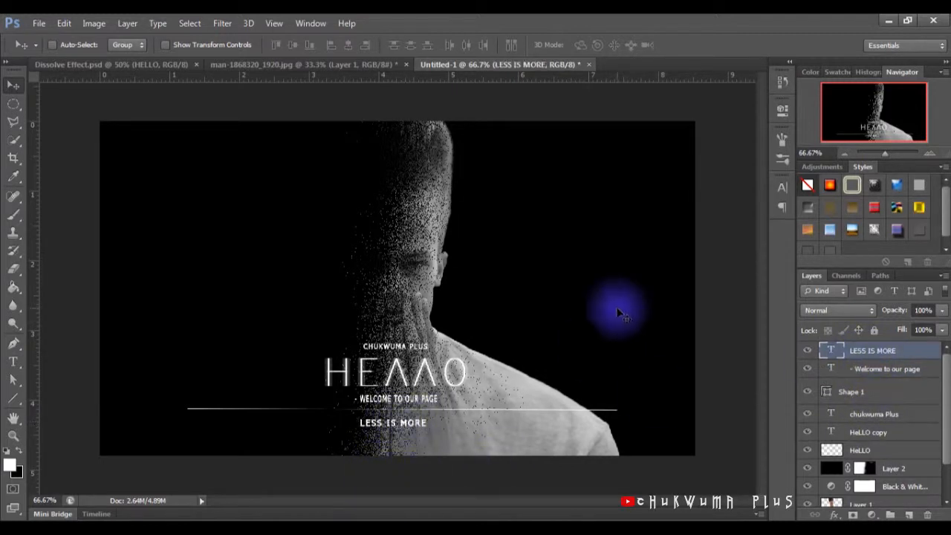
- Set the tracking of the LESS IS MORE text to 890 so it spans about the width of HELLO
{"action": "double_click", "coordinate": [833, 357]}
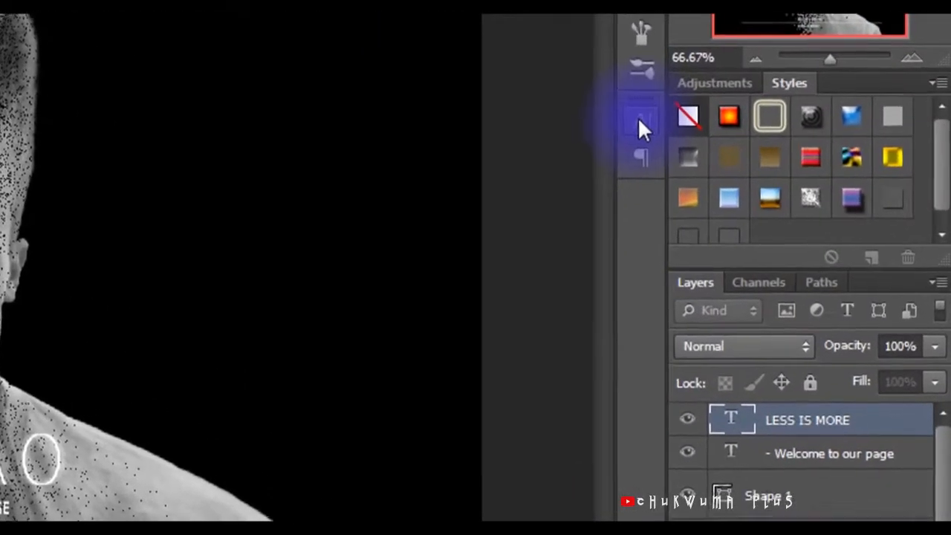
{"action": "left_click", "coordinate": [640, 122]}
{"action": "left_click_drag", "start_coordinate": [492, 205], "coordinate": [509, 207]}
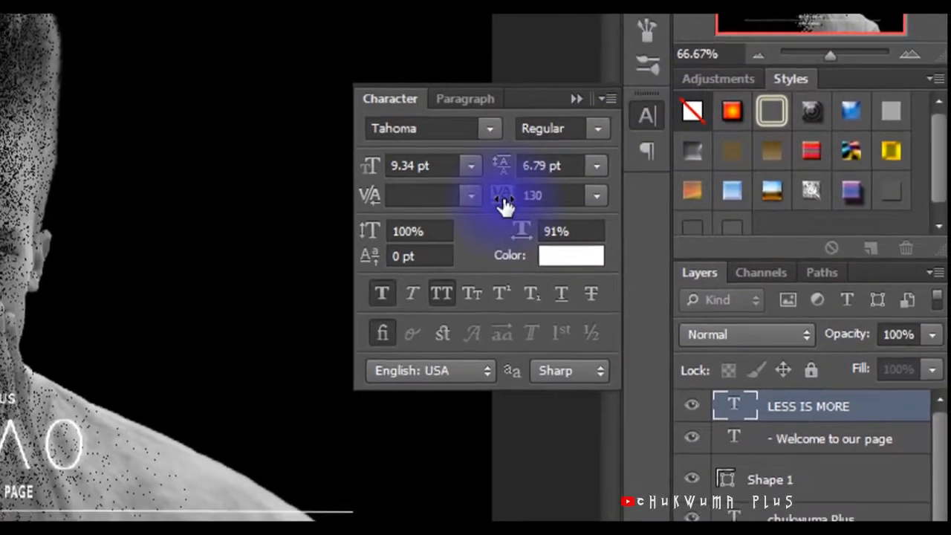
{"action": "mouse_move", "coordinate": [629, 143]}
{"action": "left_mouse_down"}
{"action": "mouse_move", "coordinate": [629, 135]}
{"action": "mouse_move", "coordinate": [616, 144]}
{"action": "mouse_move", "coordinate": [629, 137]}
{"action": "left_mouse_up"}
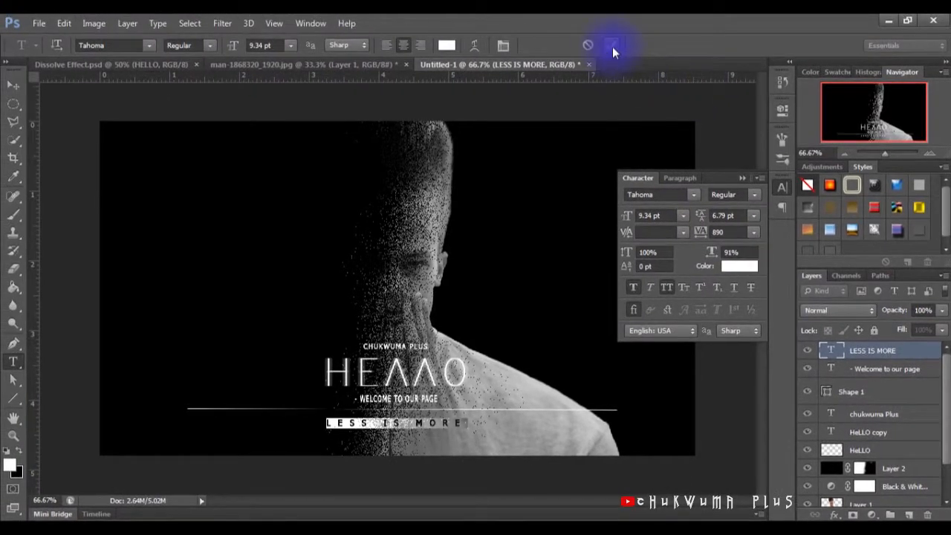
{"action": "left_click", "coordinate": [612, 46]}
{"action": "key", "text": "v"}
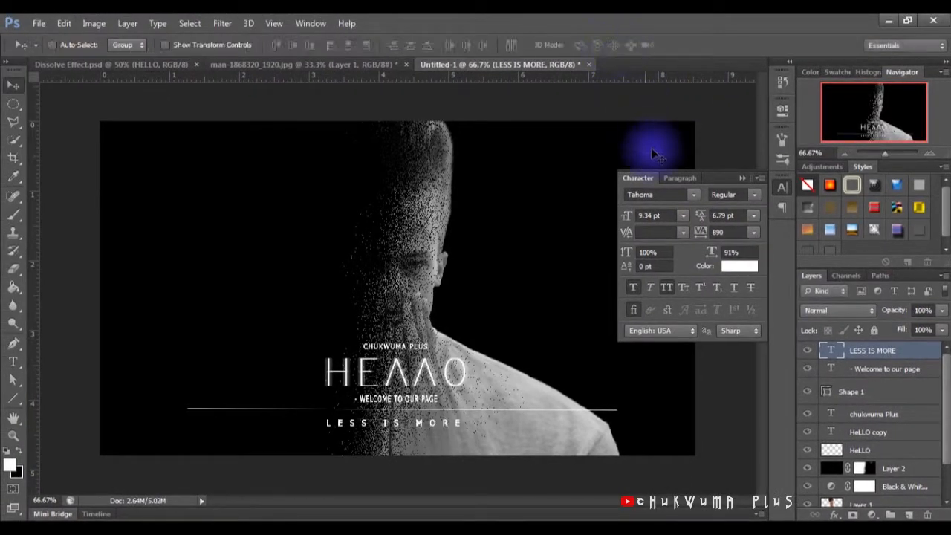
{"action": "left_click", "coordinate": [741, 179]}
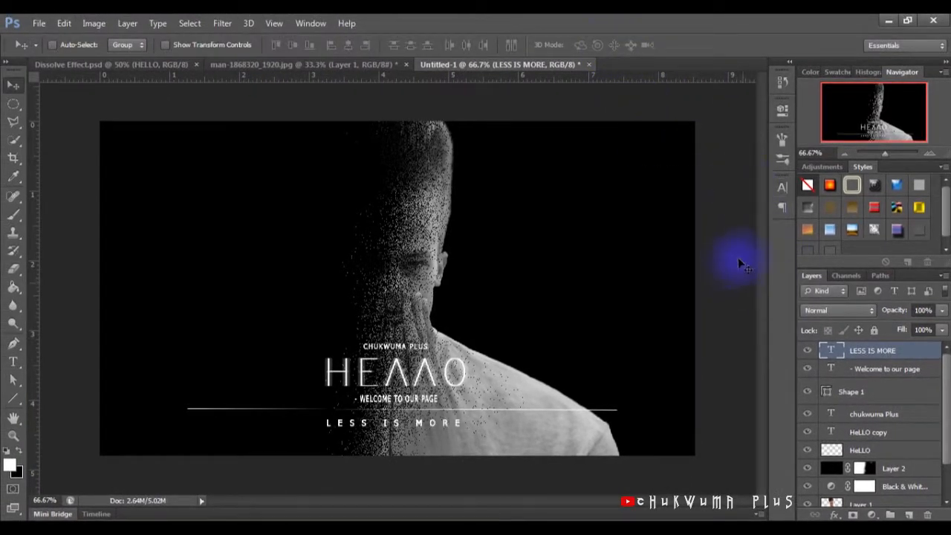
- Set the tracking of the CHUKWUMA PLUS text above HELLO to 370
{"action": "left_click", "coordinate": [855, 419]}
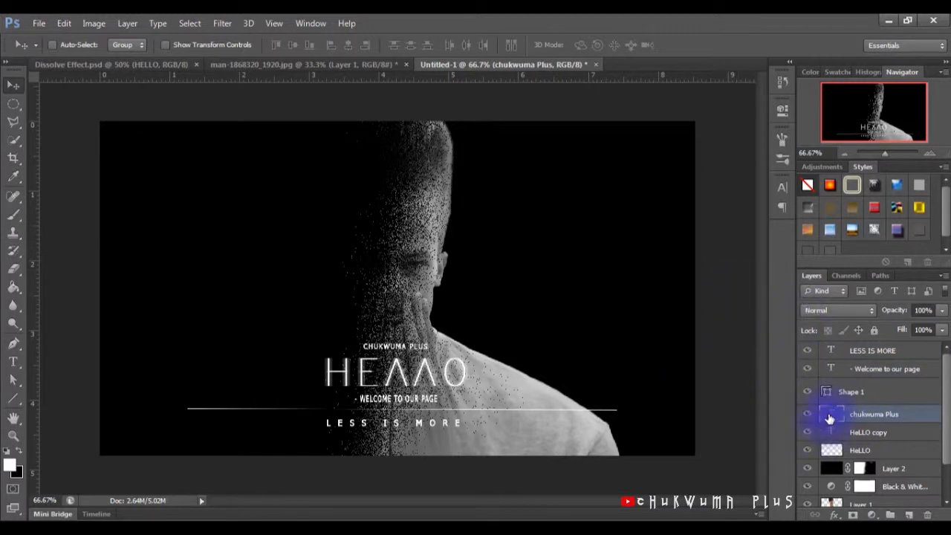
{"action": "double_click", "coordinate": [830, 417]}
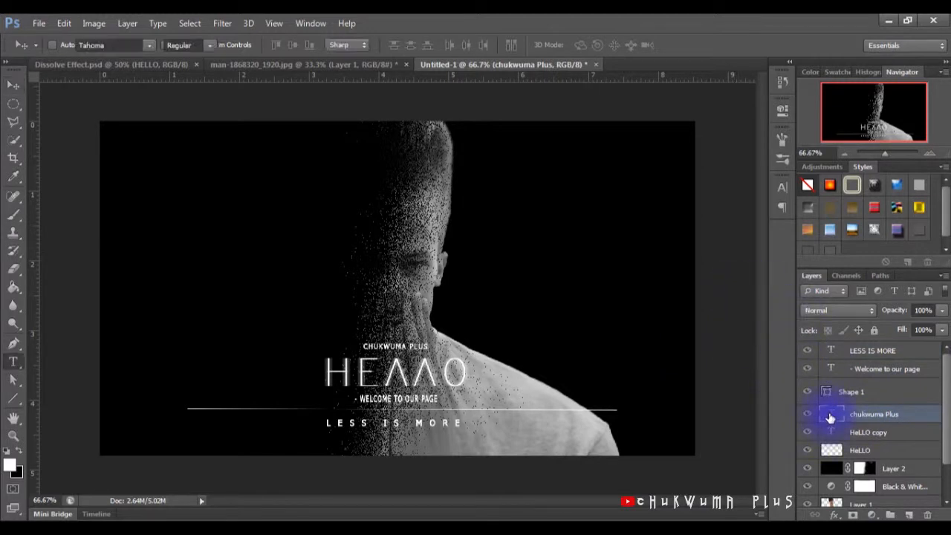
{"action": "left_click", "coordinate": [788, 190]}
{"action": "left_click_drag", "start_coordinate": [707, 234], "coordinate": [700, 235]}
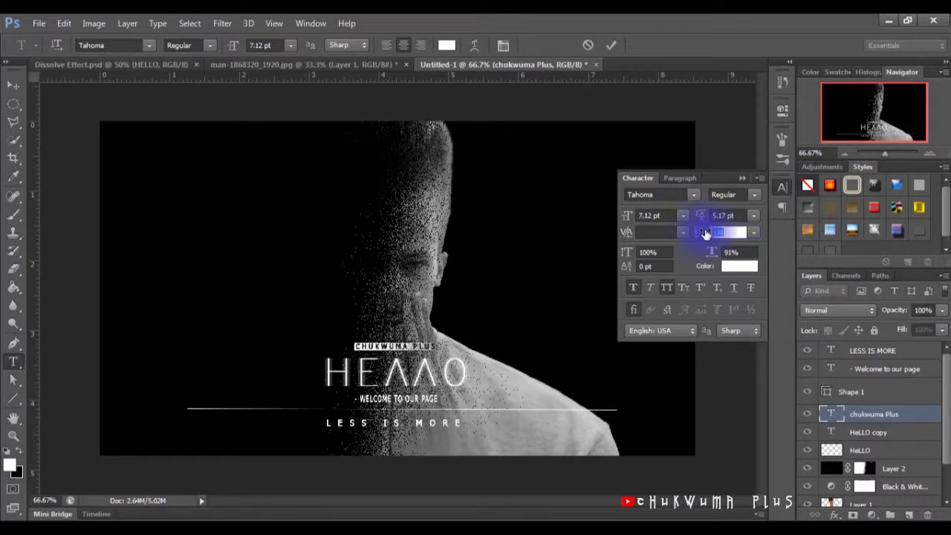
{"action": "left_click_drag", "start_coordinate": [706, 234], "coordinate": [707, 234]}
{"action": "left_click", "coordinate": [611, 45]}
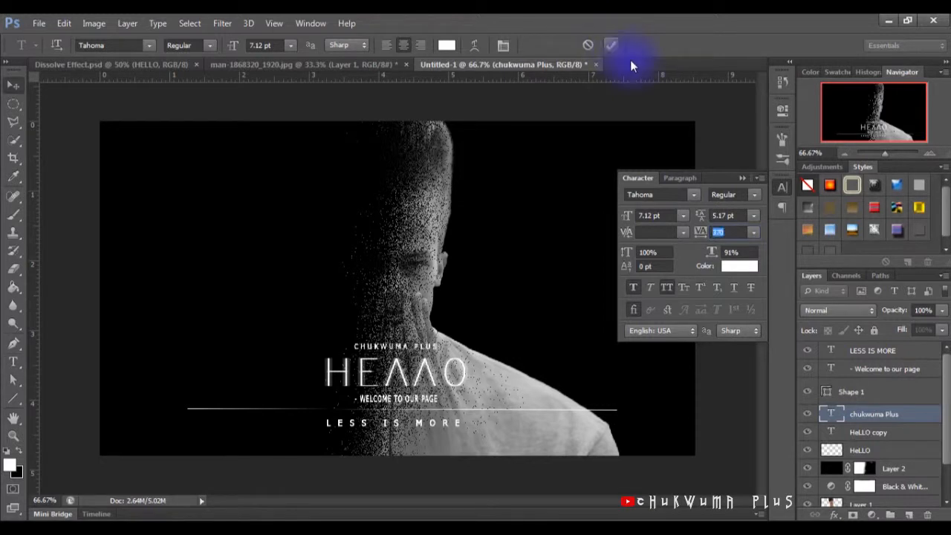
{"action": "key", "text": "v"}
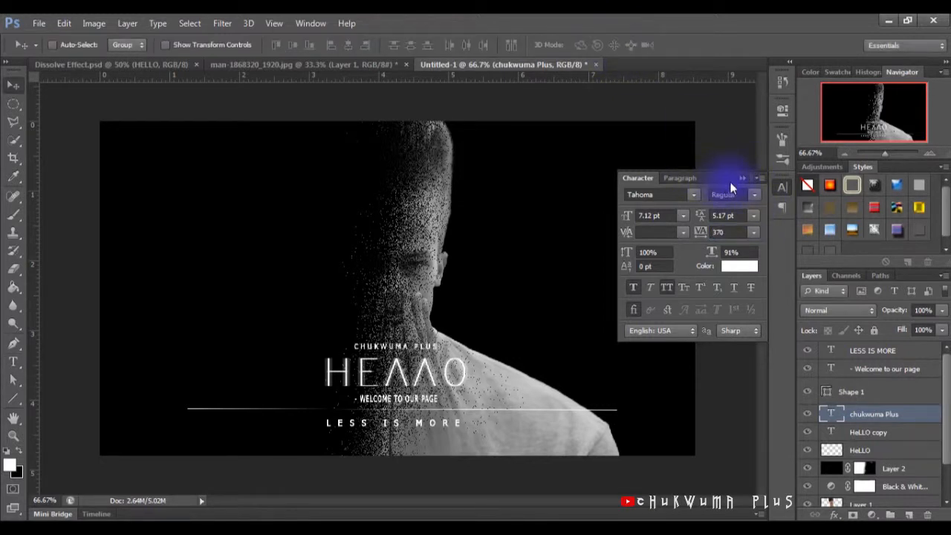
{"action": "left_click", "coordinate": [743, 212]}
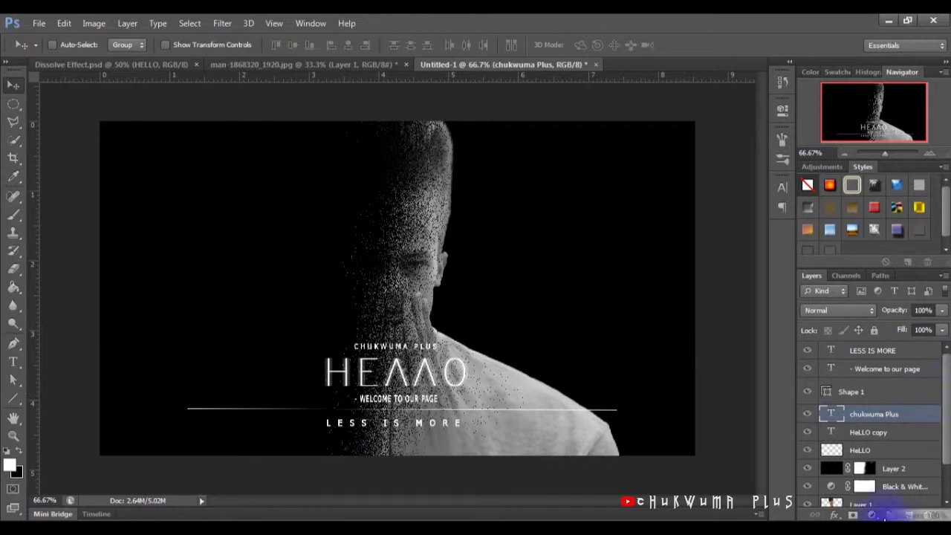
- Add a Selective Color adjustment layer above the CHUKWUMA PLUS layer and set Black to +77% for the Blacks range
{"action": "left_click", "coordinate": [872, 515]}
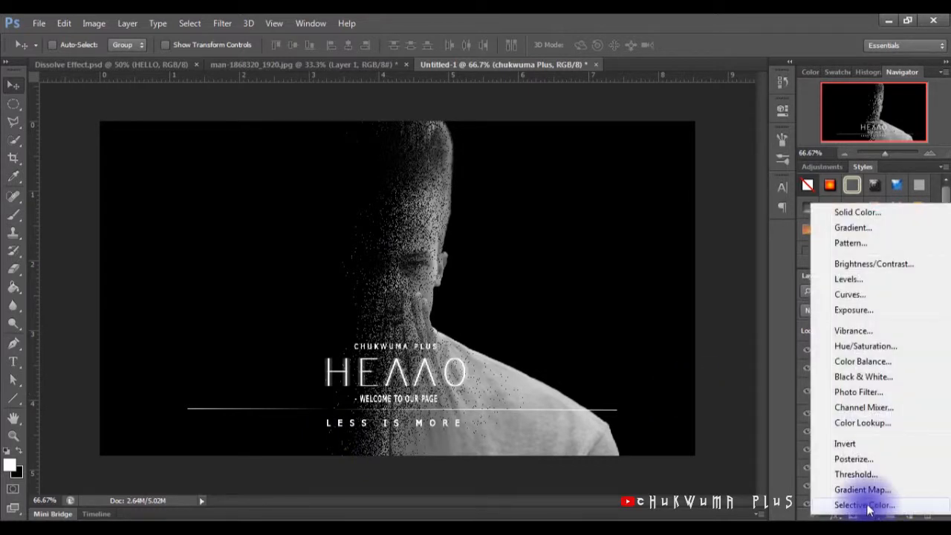
{"action": "left_click", "coordinate": [863, 504]}
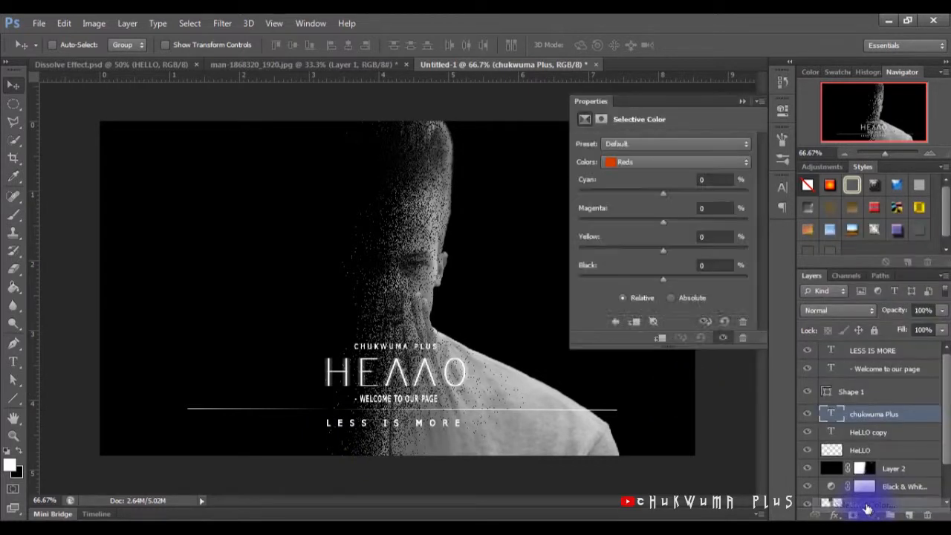
{"action": "left_click", "coordinate": [647, 162]}
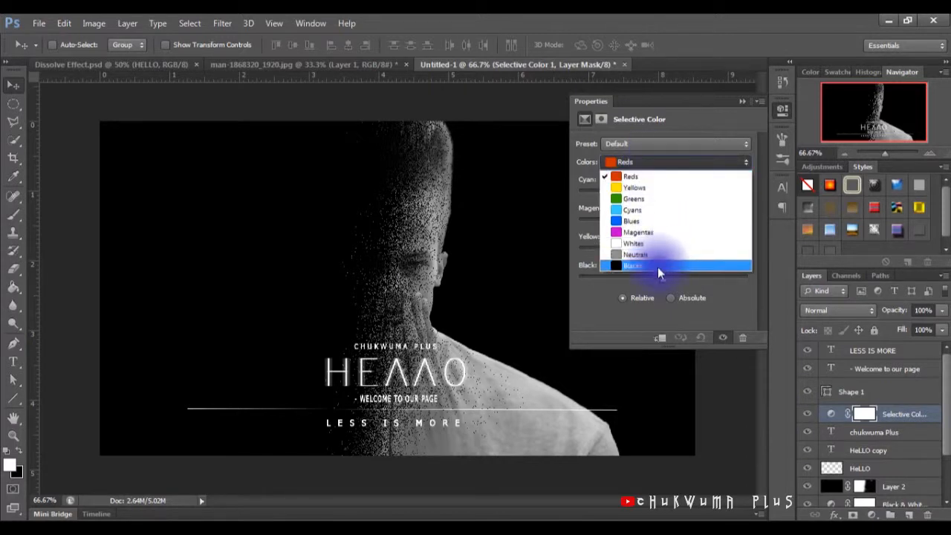
{"action": "left_click", "coordinate": [658, 267]}
{"action": "left_click_drag", "start_coordinate": [669, 284], "coordinate": [694, 283]}
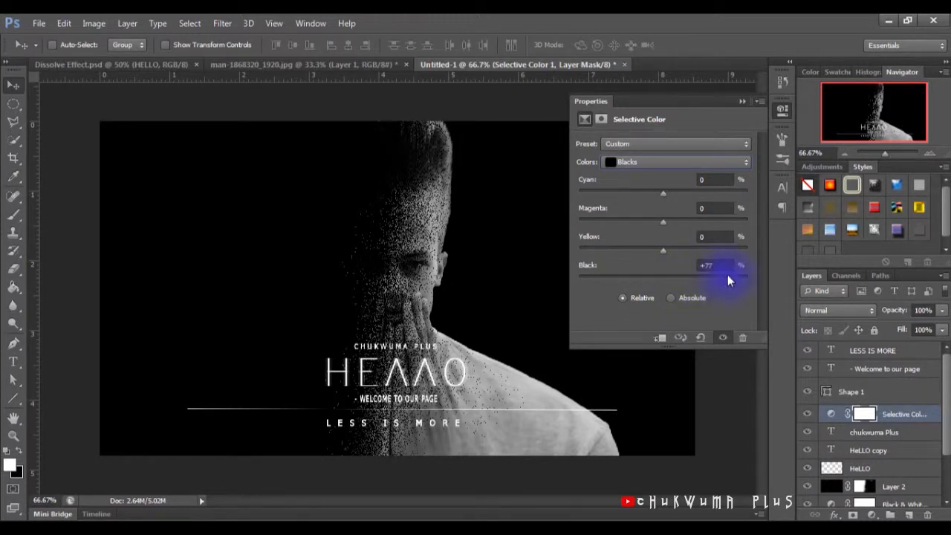
{"action": "left_click", "coordinate": [683, 161]}
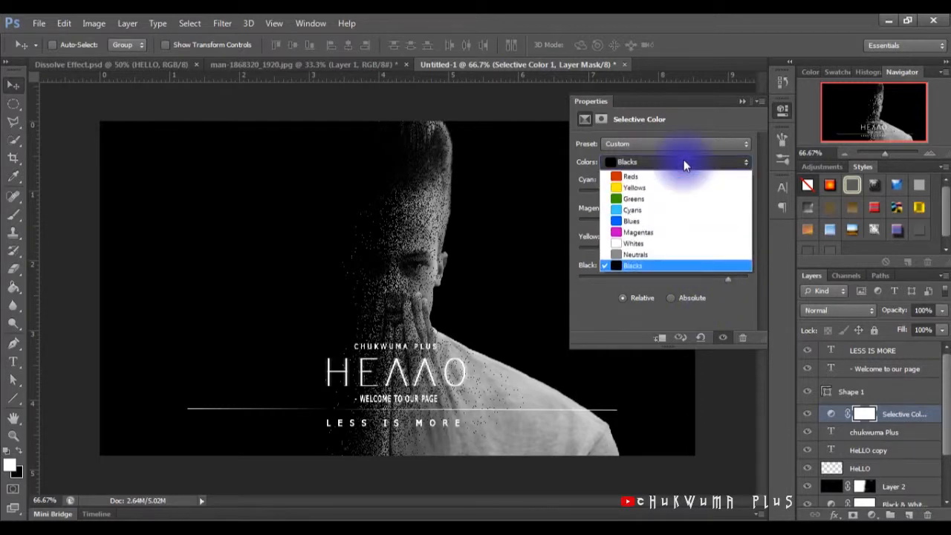
{"action": "left_click", "coordinate": [683, 162]}
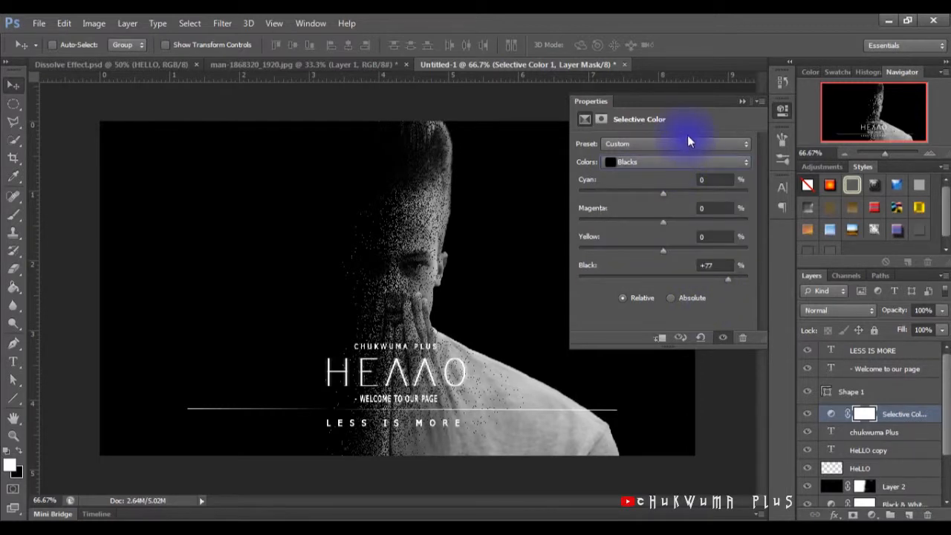
{"action": "left_click", "coordinate": [738, 101]}
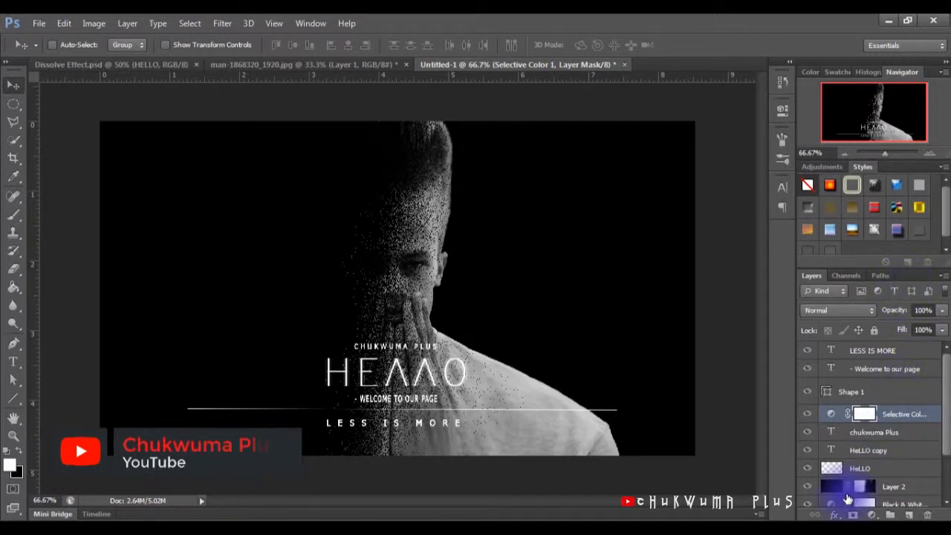
- Add a Curves adjustment layer above the Selective Color layer and pull the shadow part of the RGB curve down to darken the image
{"action": "left_click", "coordinate": [873, 515]}
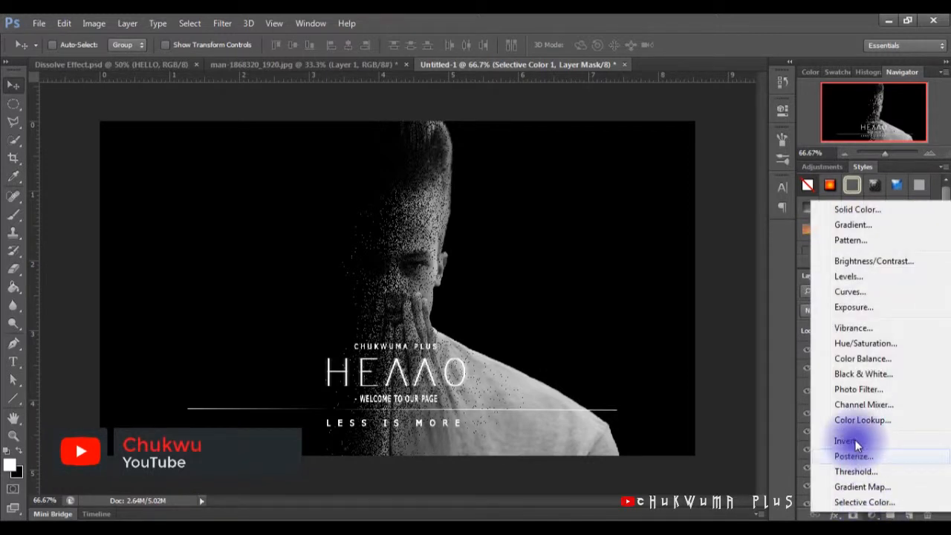
{"action": "left_click", "coordinate": [847, 293]}
{"action": "left_click_drag", "start_coordinate": [639, 282], "coordinate": [643, 298]}
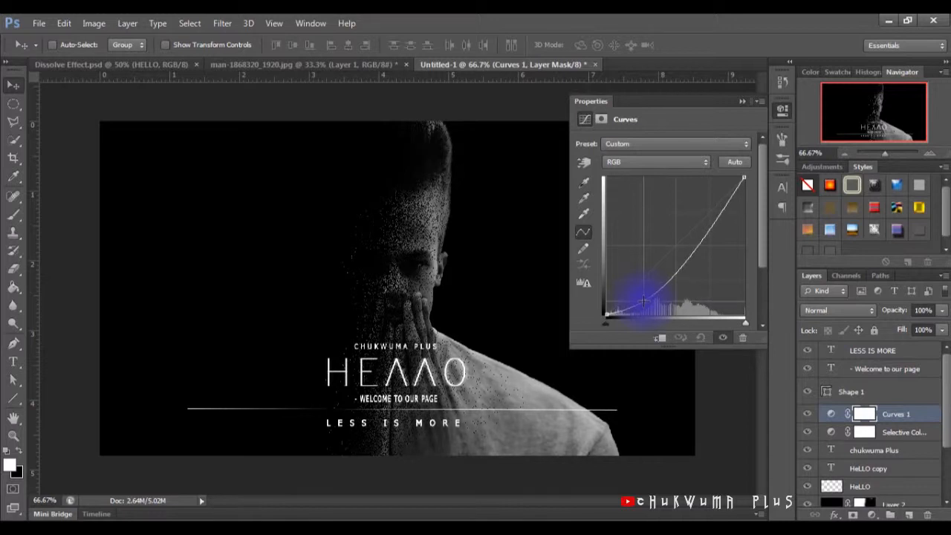
{"action": "left_click", "coordinate": [741, 101]}
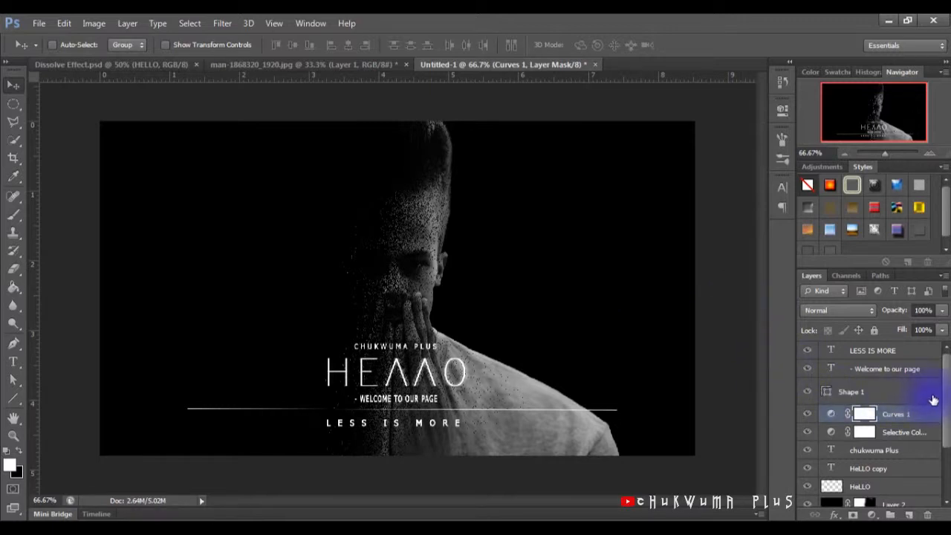
{"action": "scroll", "coordinate": [947, 416], "scroll_direction": "down", "scroll_amount": 1}
{"action": "left_click_drag", "start_coordinate": [948, 420], "coordinate": [933, 373]}
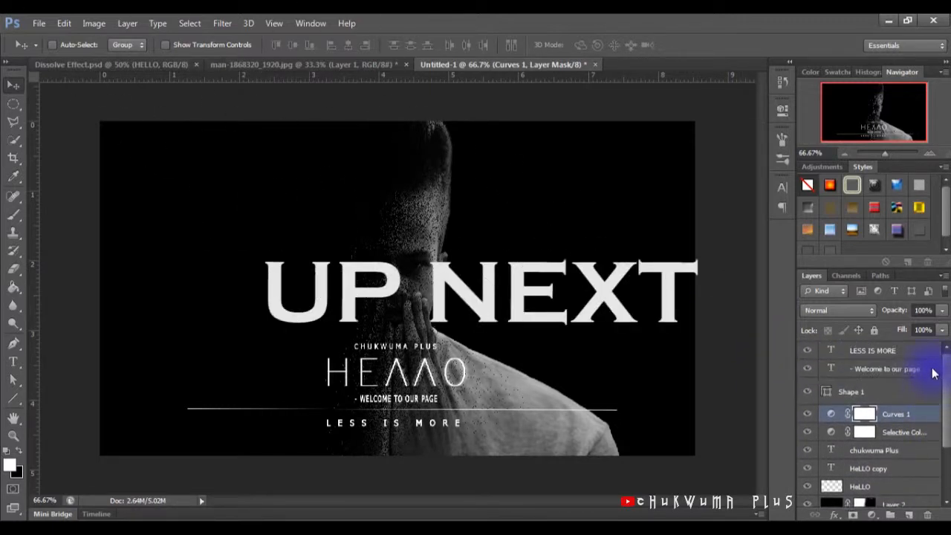